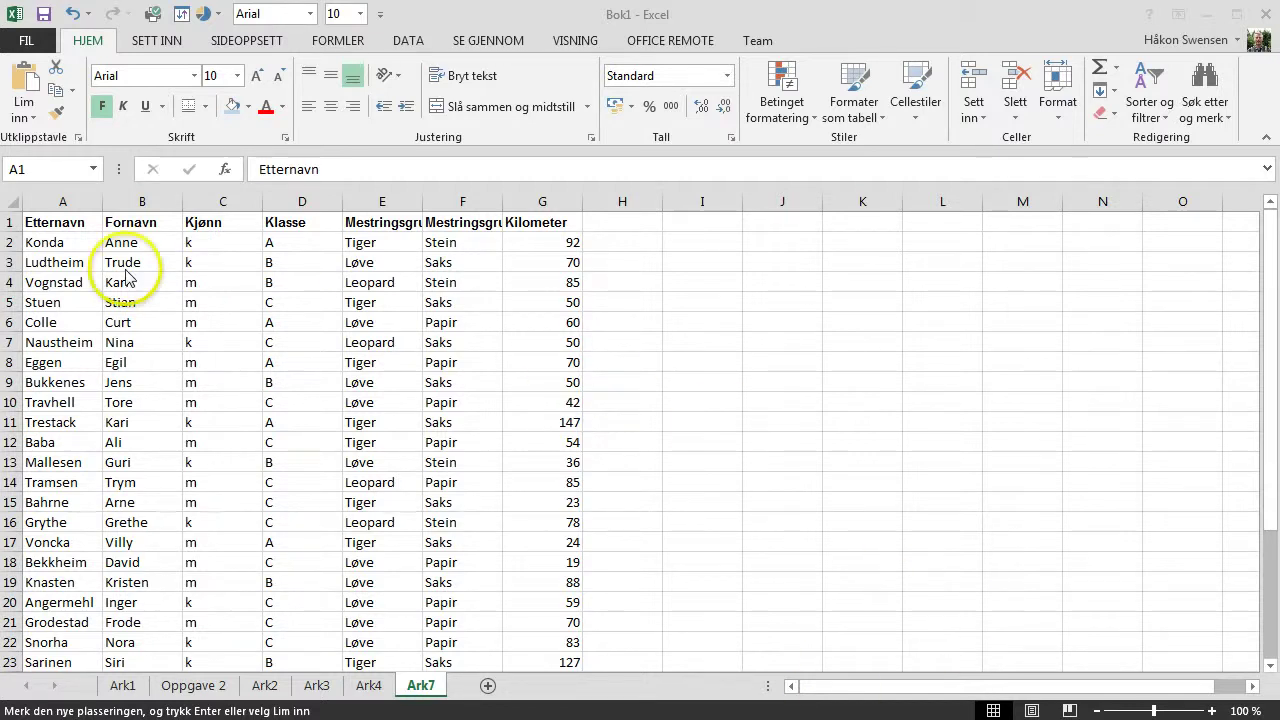
Step: Paste the copied class list, Etternavn through Kilometer, into Ark7 starting at cell A1
left_click(62, 224)
key("ctrl+v")
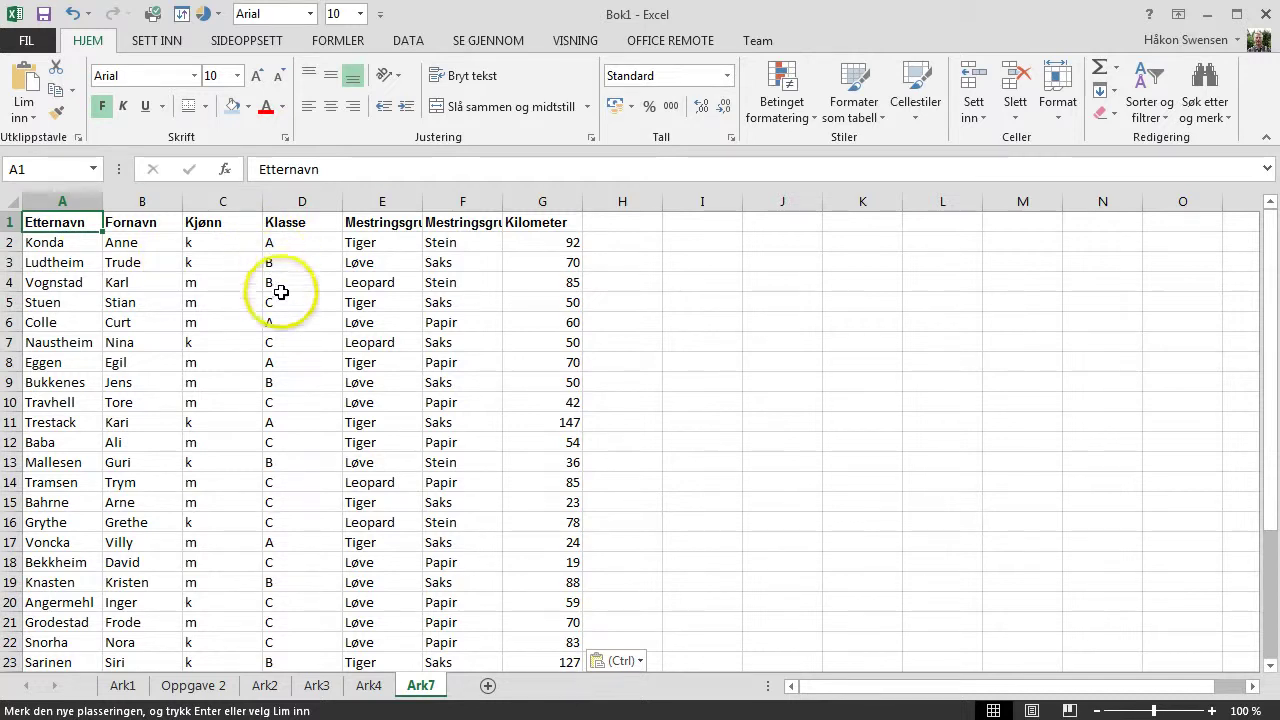
Step: Review the header cells and widen columns E and F to fit 'Mestringsgruppe MA' and 'Mestringsgruppe NO'
left_click(57, 226)
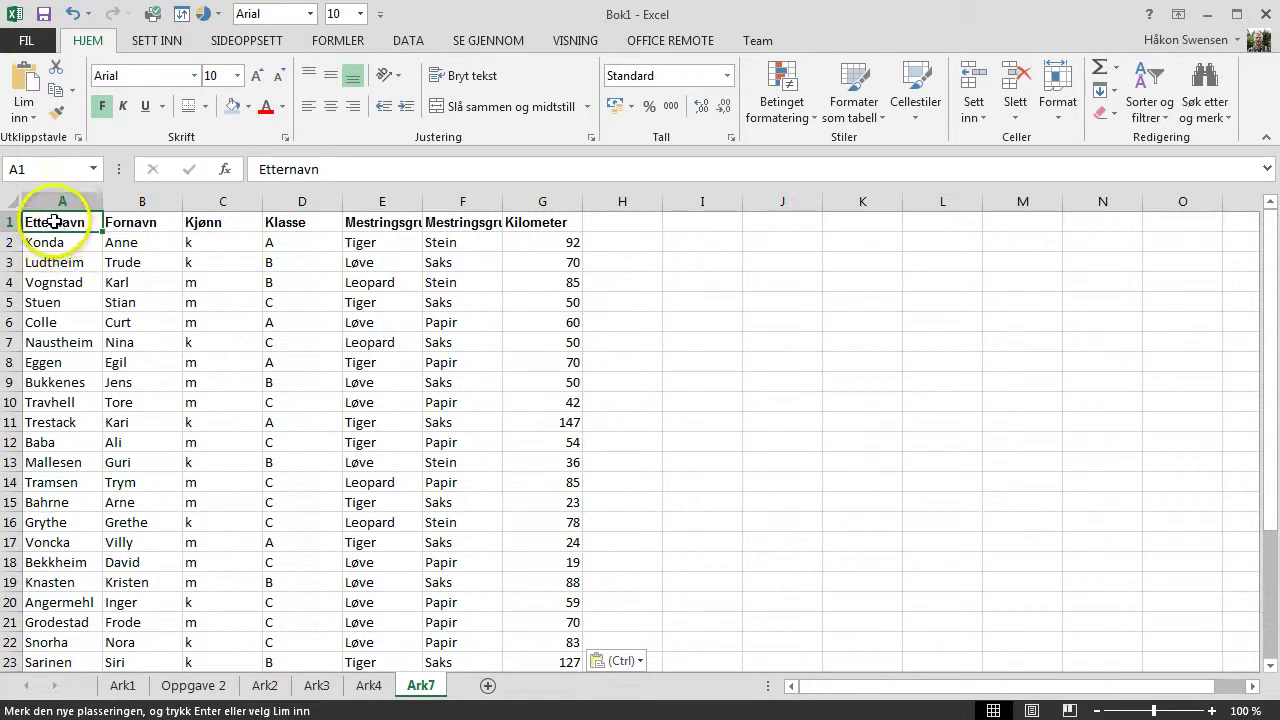
left_click(143, 222)
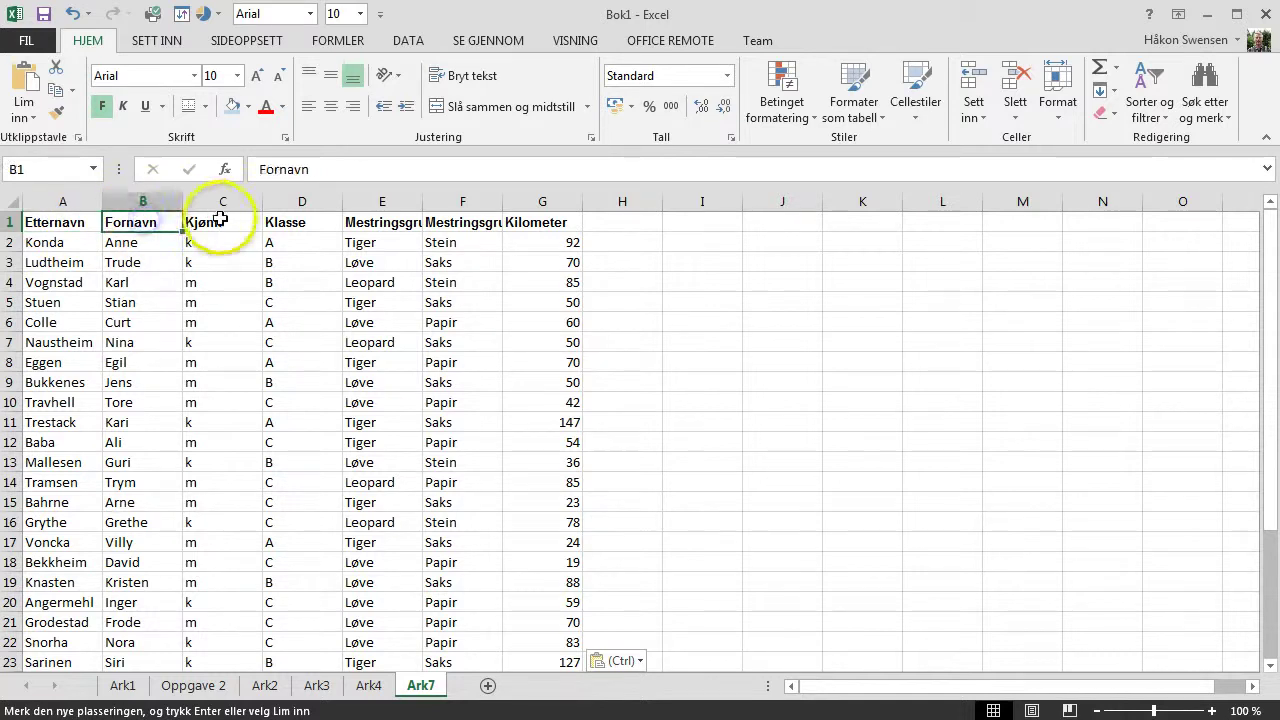
left_click(245, 221)
left_click(292, 222)
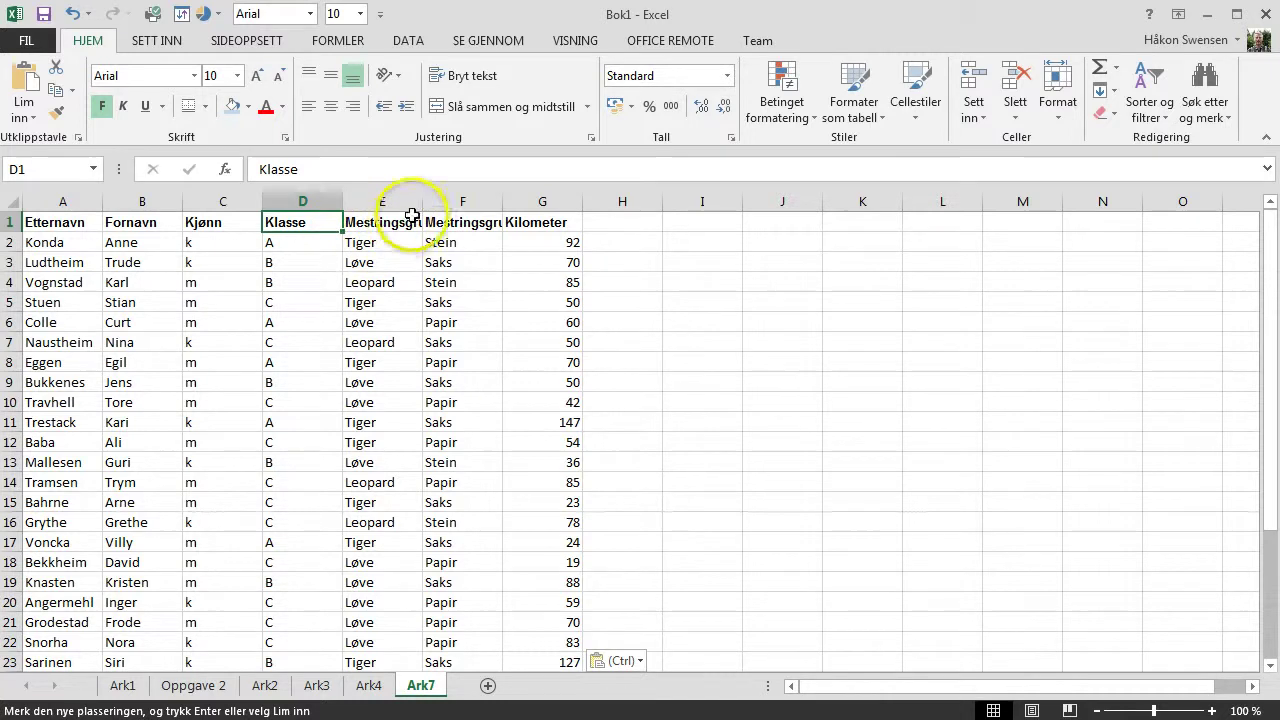
left_click_drag(424, 202, 477, 202)
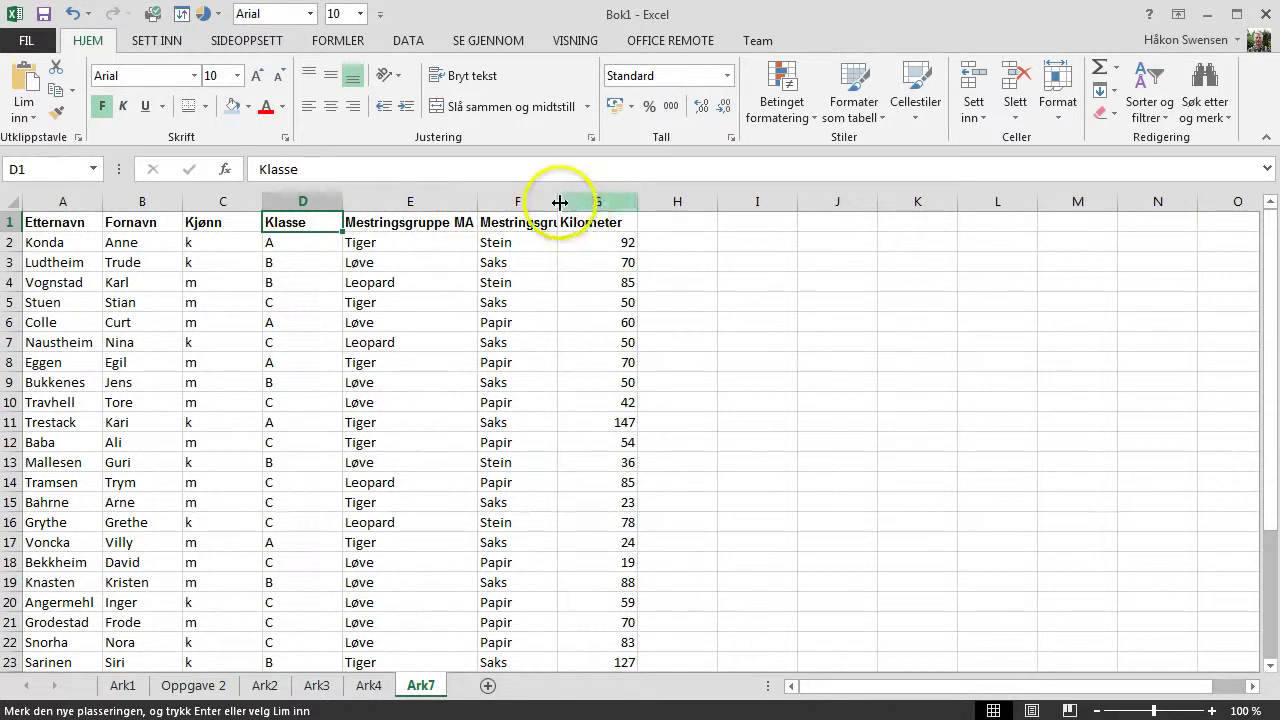
left_click_drag(557, 203, 613, 203)
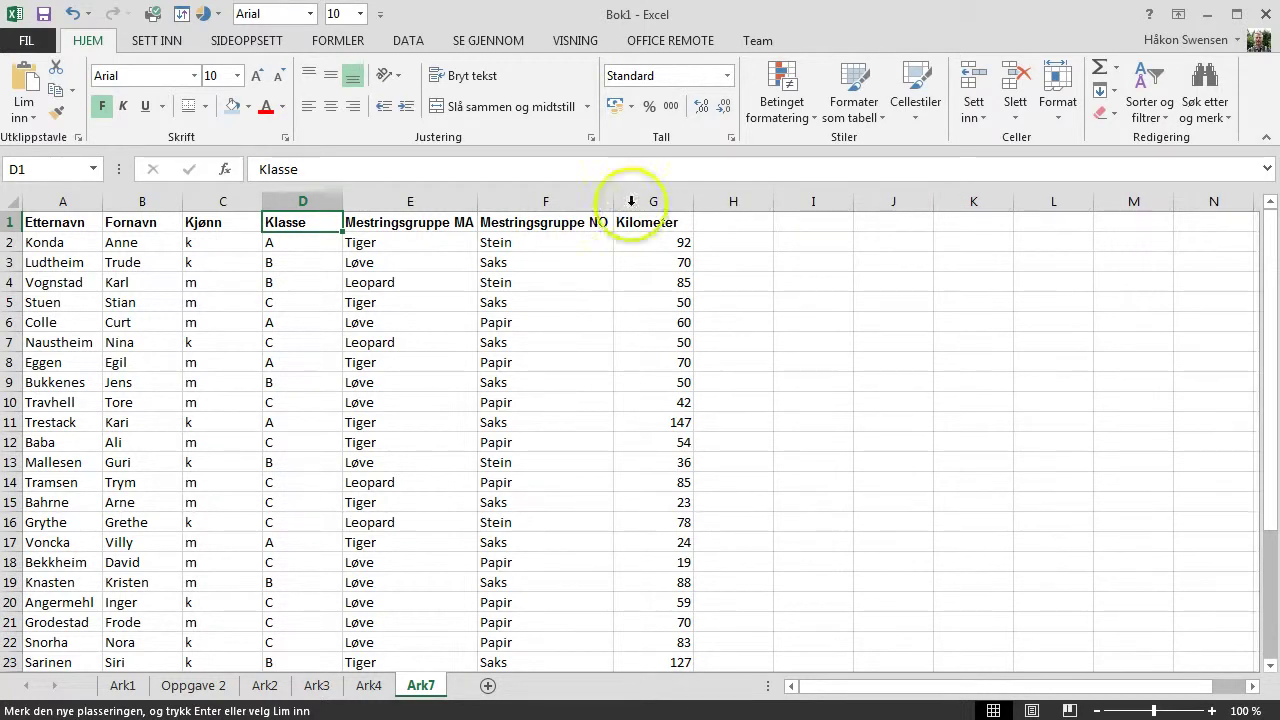
left_click(668, 224)
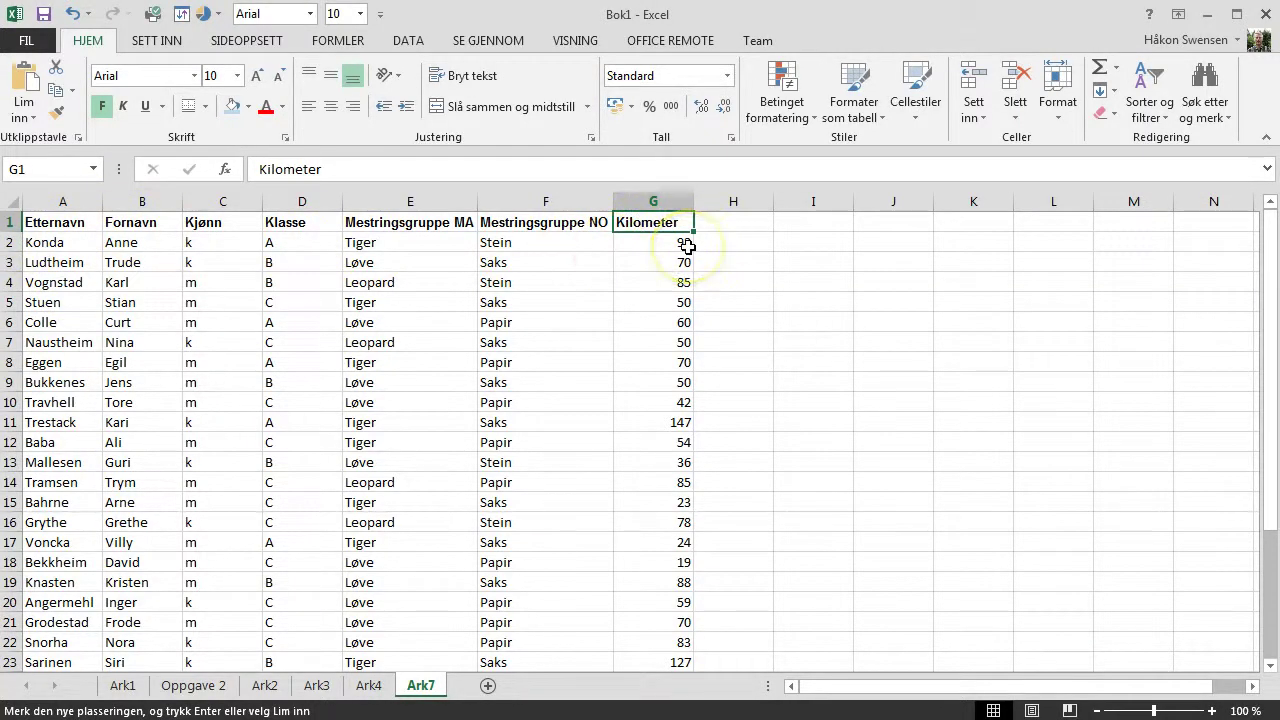
scroll(688, 246, "down", 1)
scroll(688, 246, "down", 1)
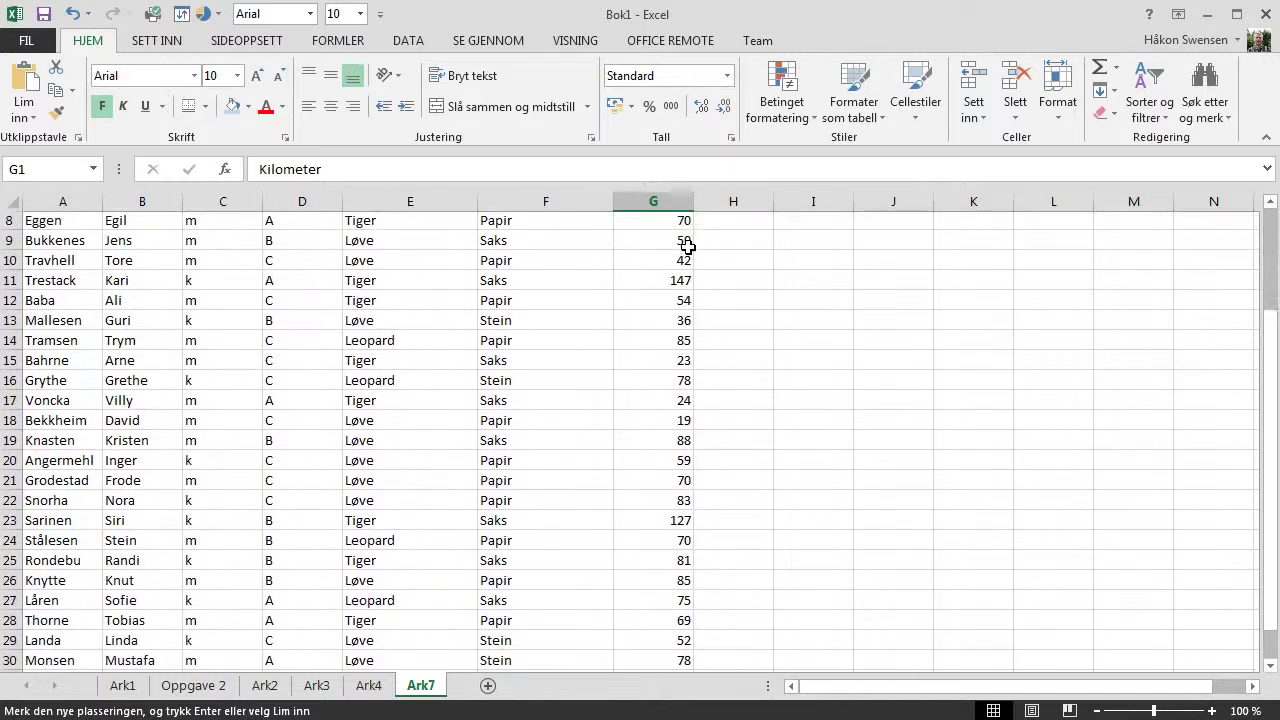
scroll(688, 246, "down", 1)
scroll(688, 246, "down", 1)
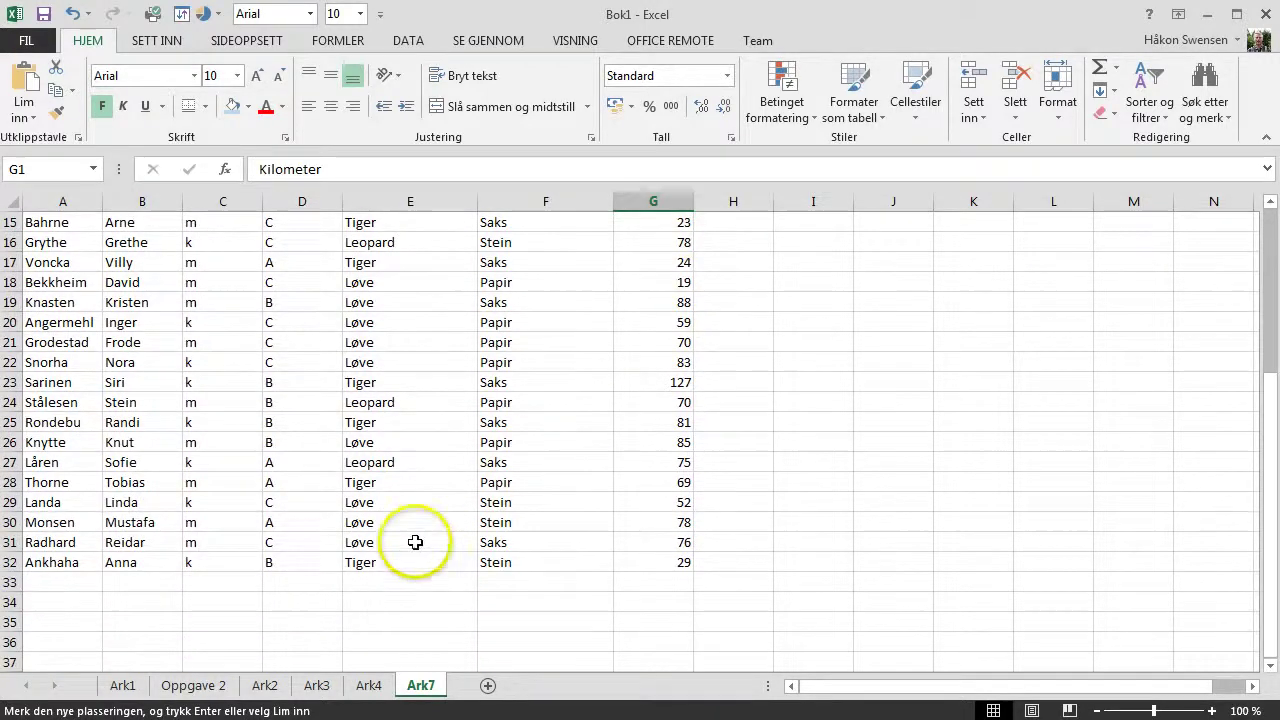
scroll(405, 547, "up", 2)
scroll(405, 547, "up", 2)
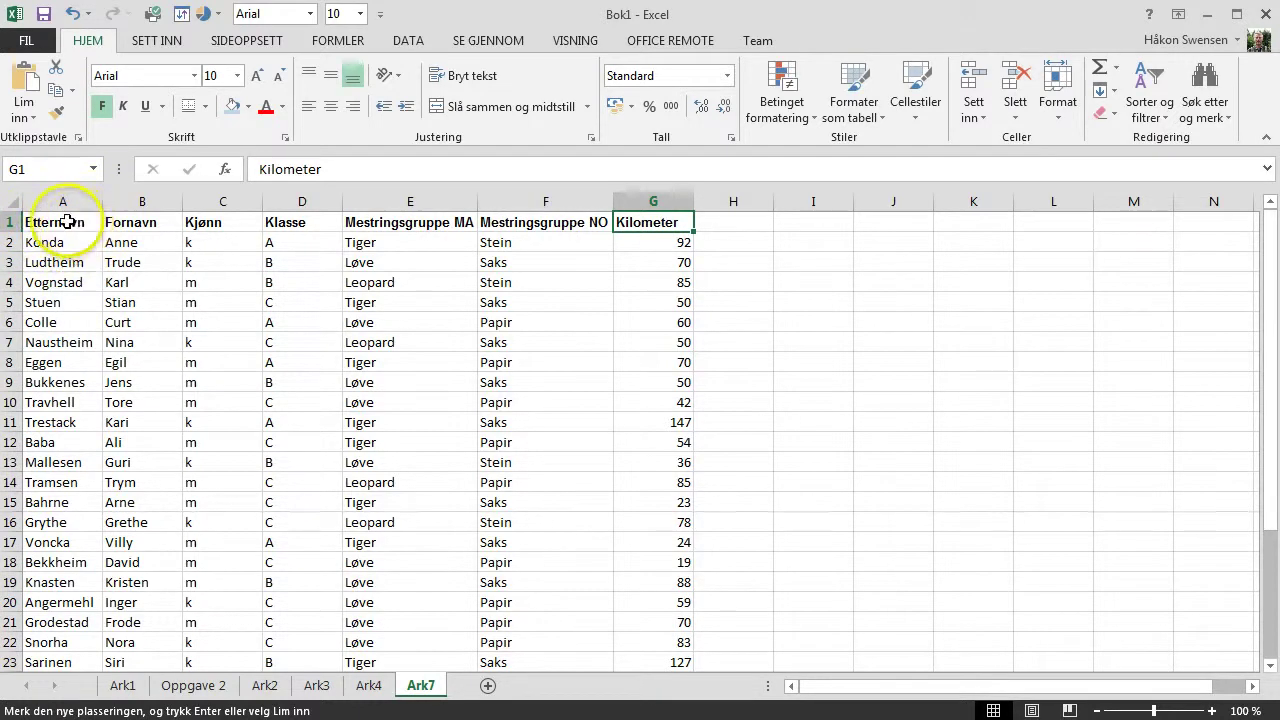
Step: Sort the class list A to Å by Etternavn, with 'Mine data har overskrifter' checked
left_click(66, 222)
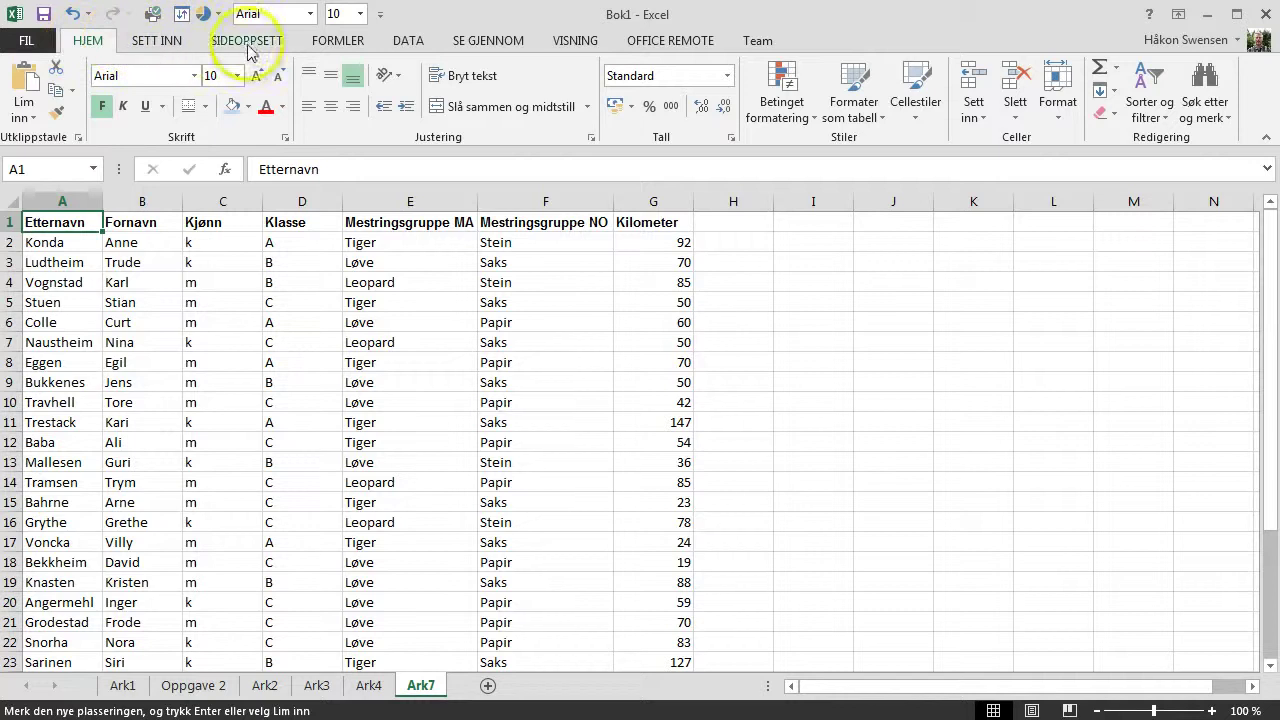
left_click(408, 42)
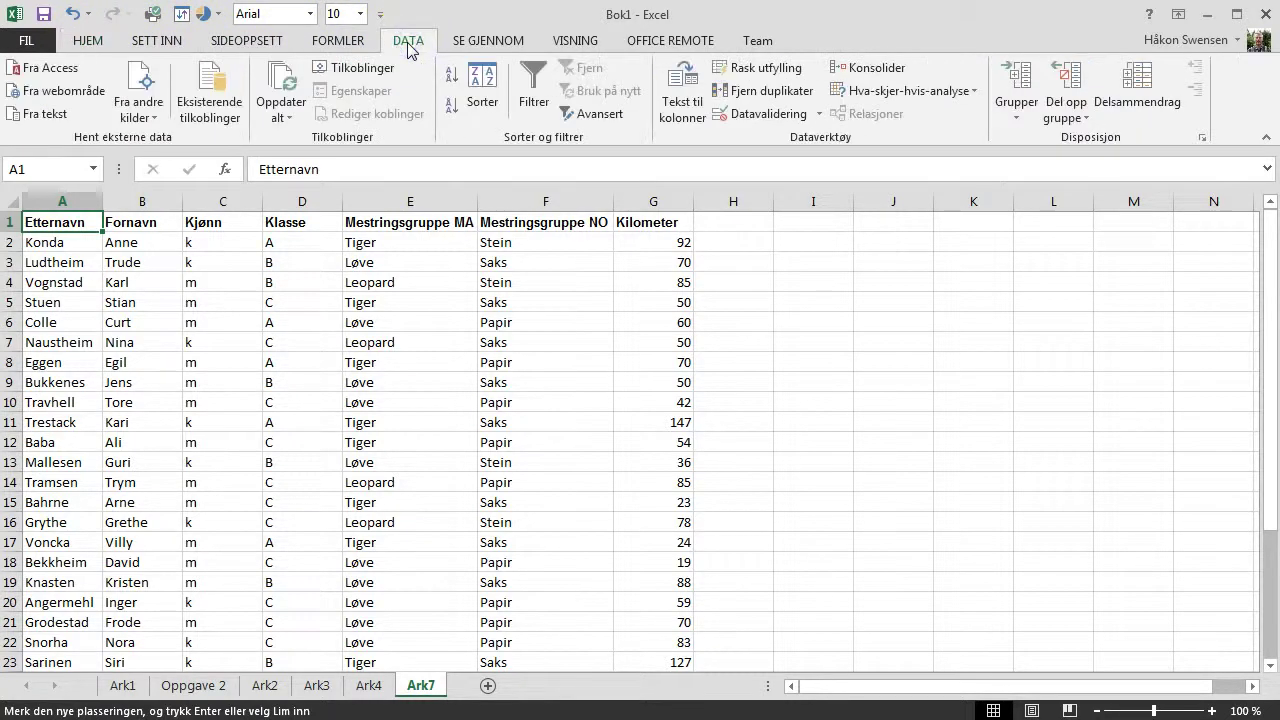
left_click(490, 100)
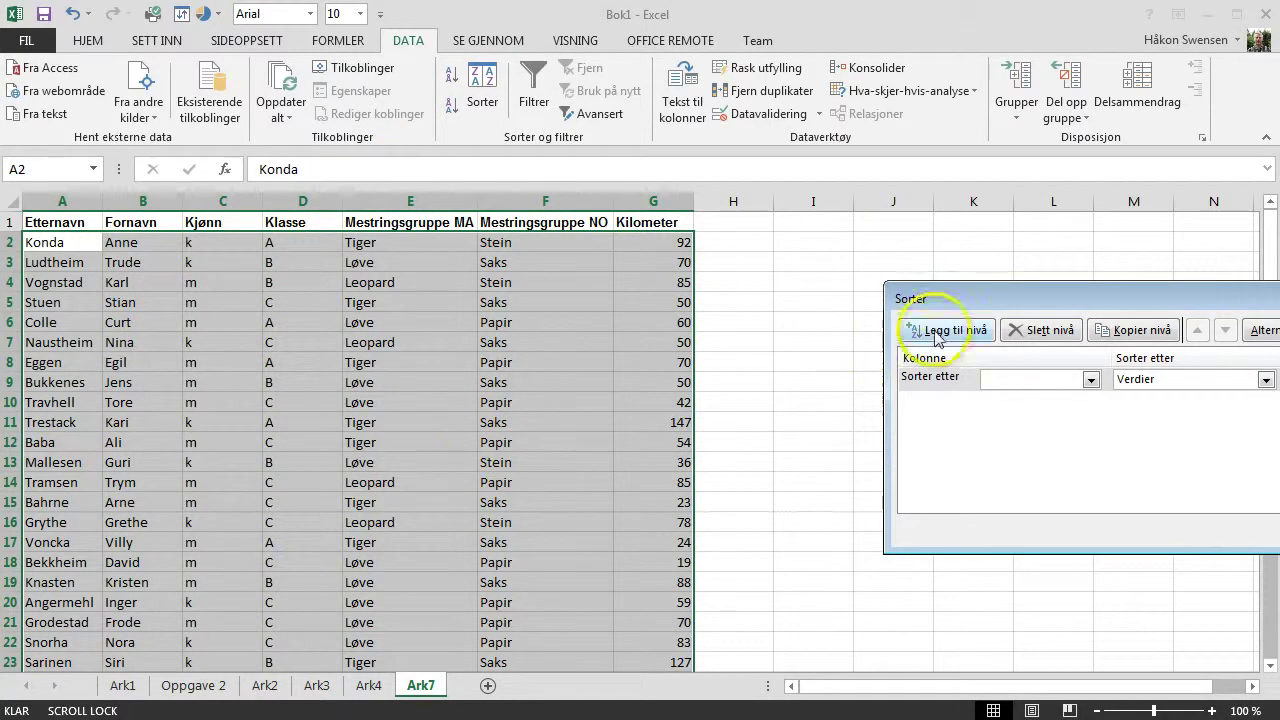
mouse_move(1021, 293)
left_mouse_down()
mouse_move(736, 198)
mouse_move(602, 327)
mouse_move(634, 356)
left_mouse_up()
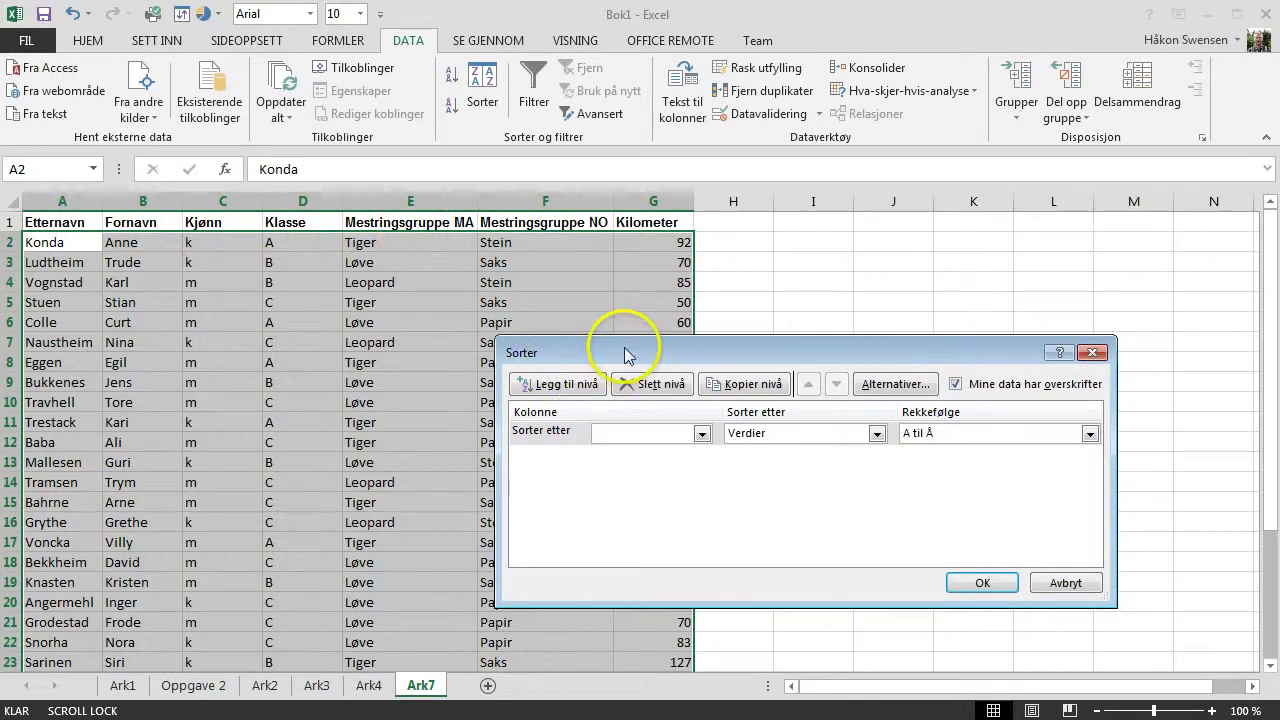
left_click_drag(624, 356, 582, 314)
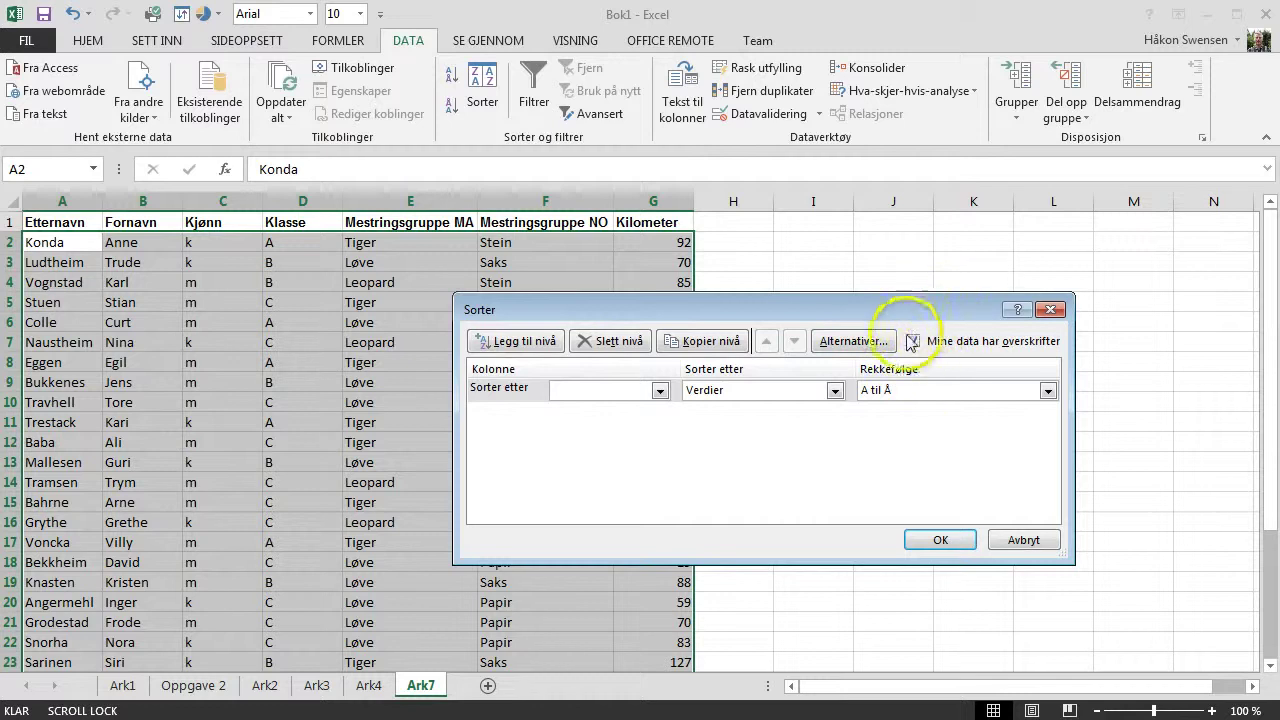
left_click(912, 342)
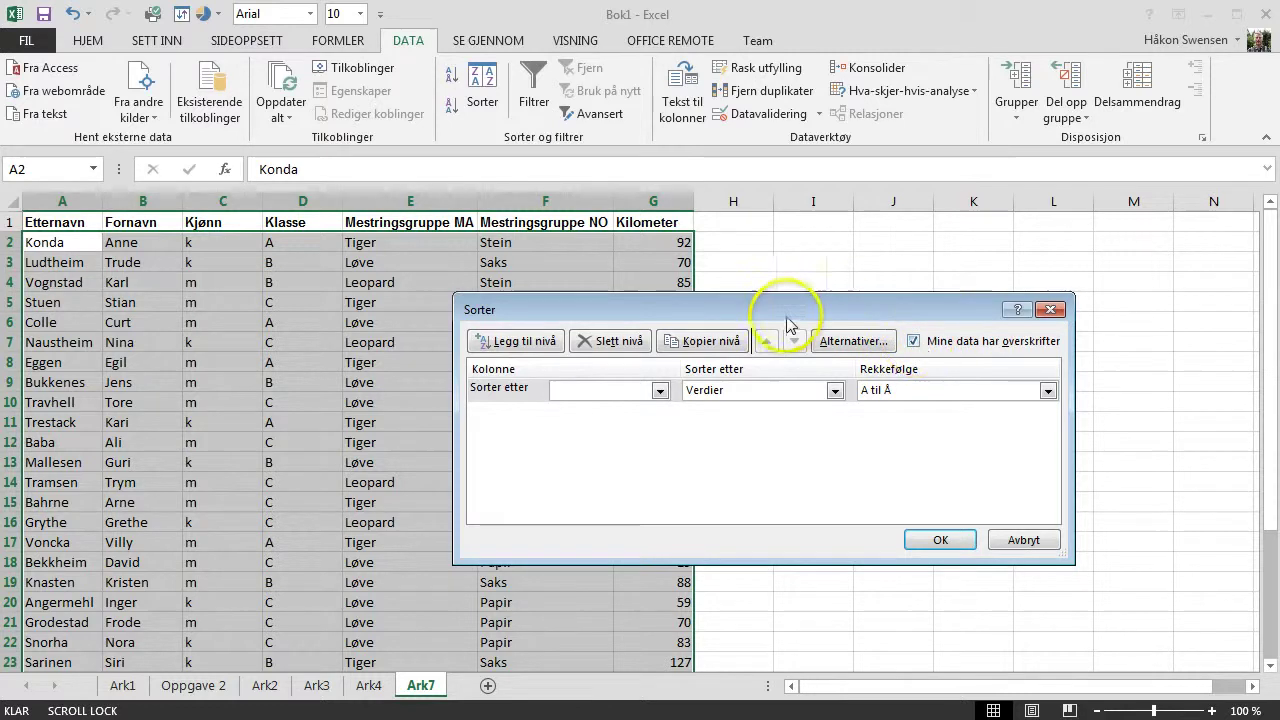
left_click_drag(784, 319, 457, 301)
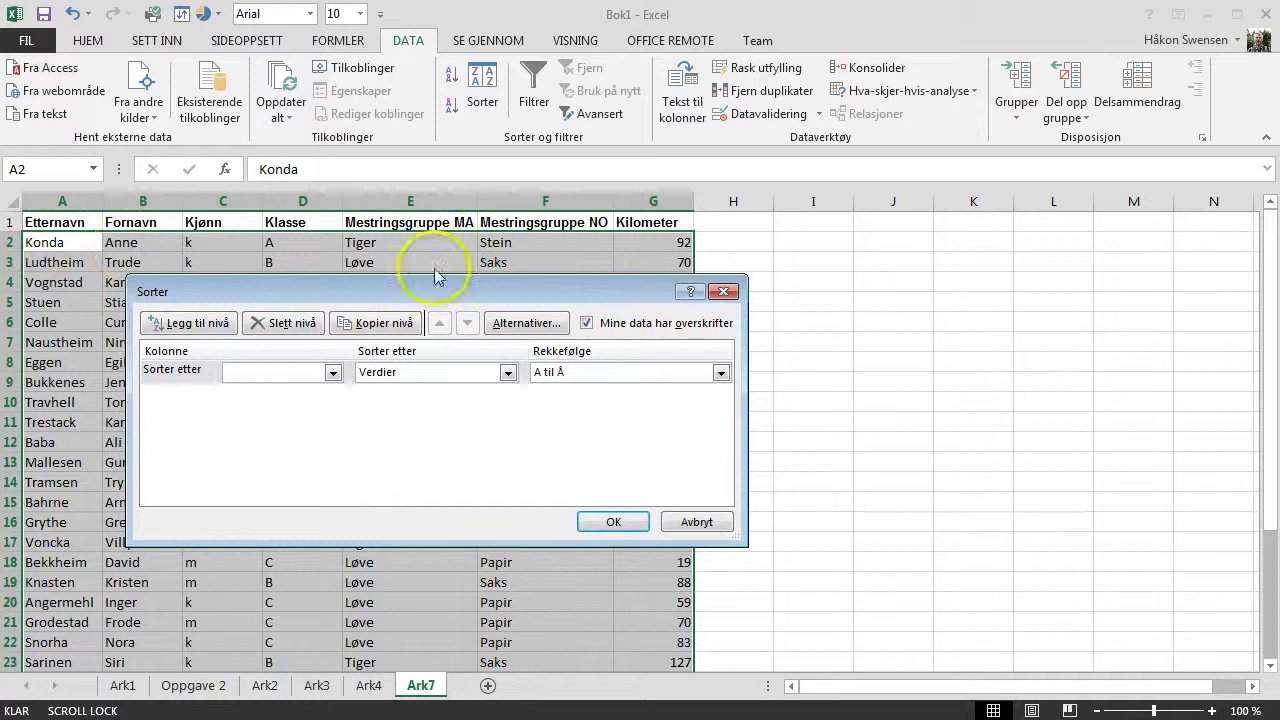
mouse_move(423, 294)
left_mouse_down()
mouse_move(604, 291)
mouse_move(722, 270)
left_mouse_up()
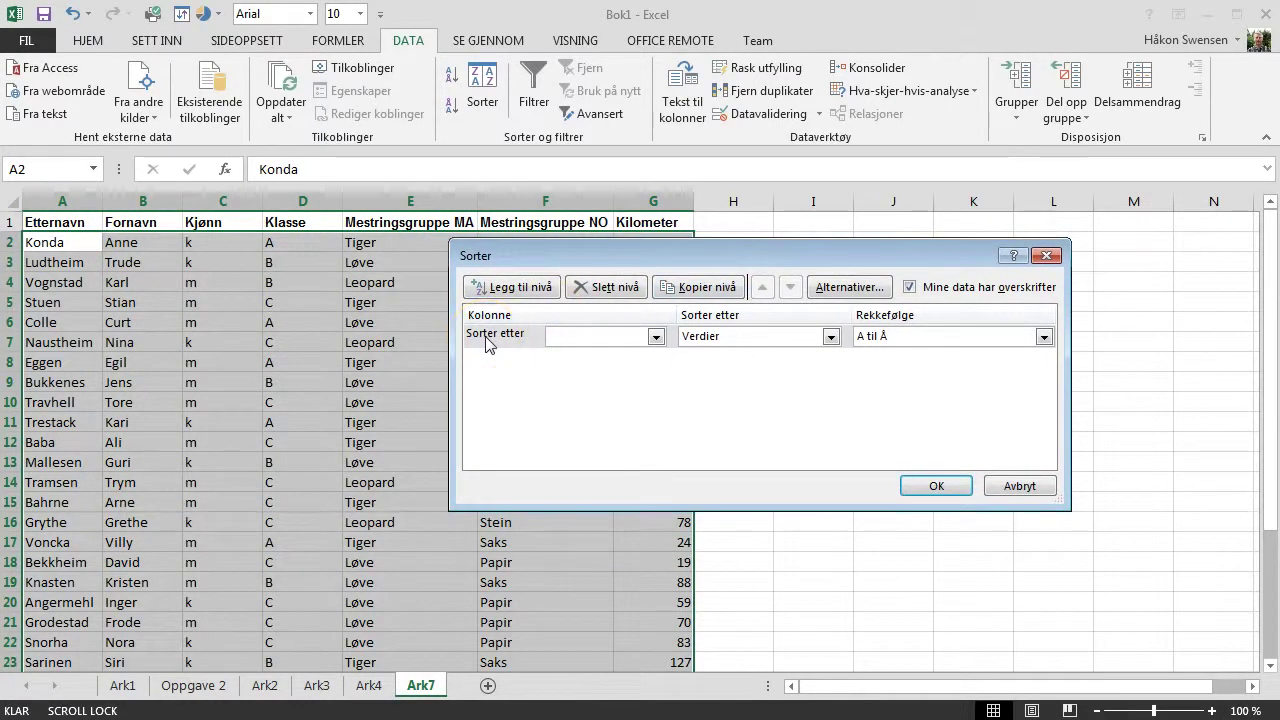
left_click(657, 337)
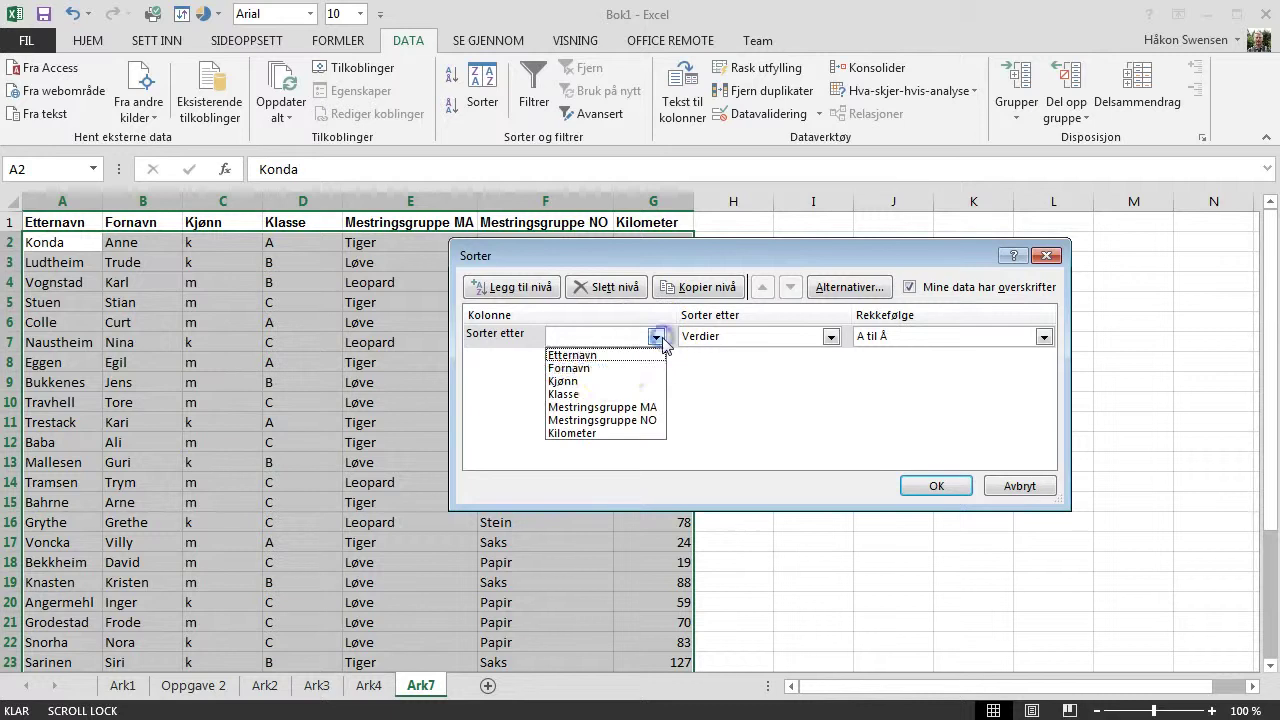
left_click(598, 355)
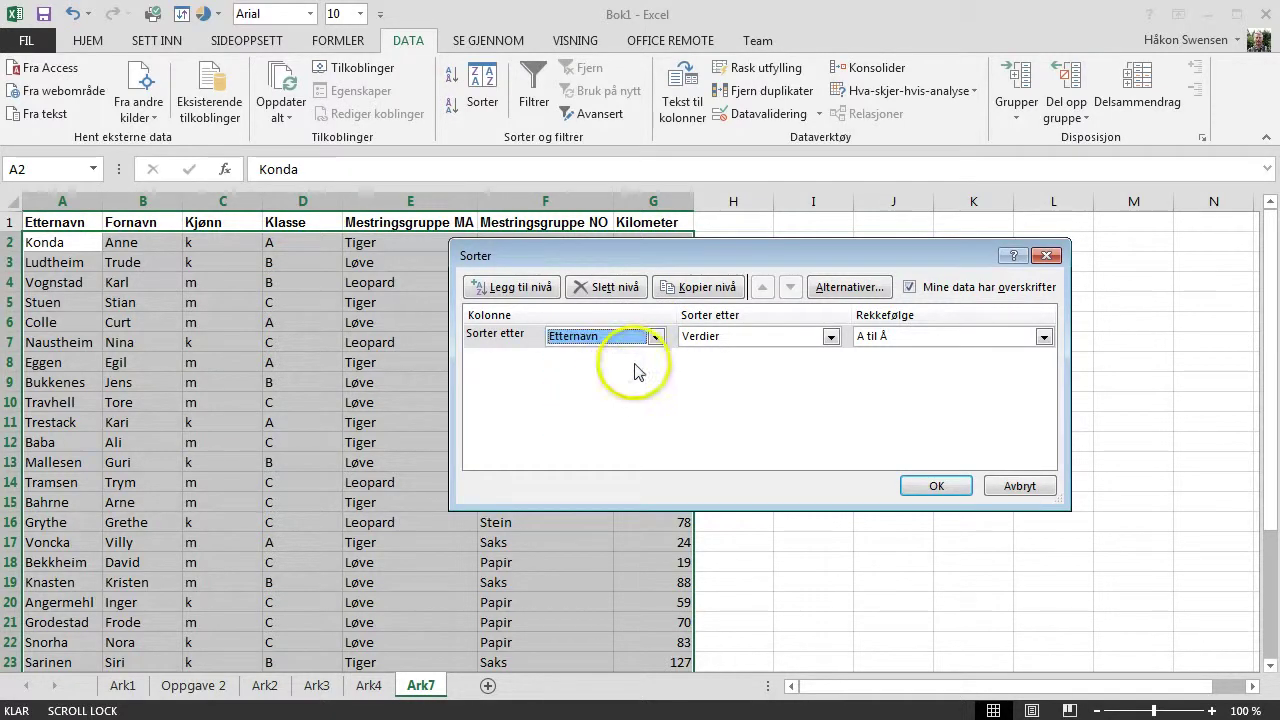
left_click(936, 487)
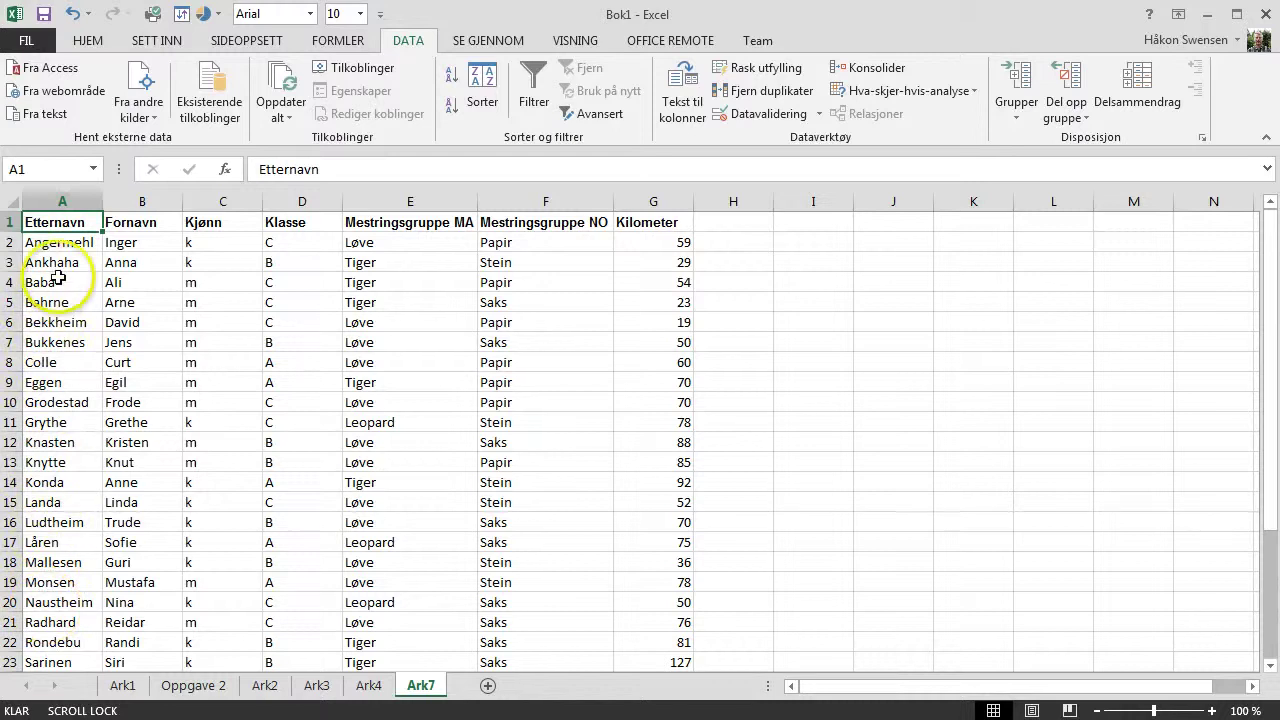
Step: Change the sort column from Etternavn to Fornavn and re-sort A to Å
left_click(483, 87)
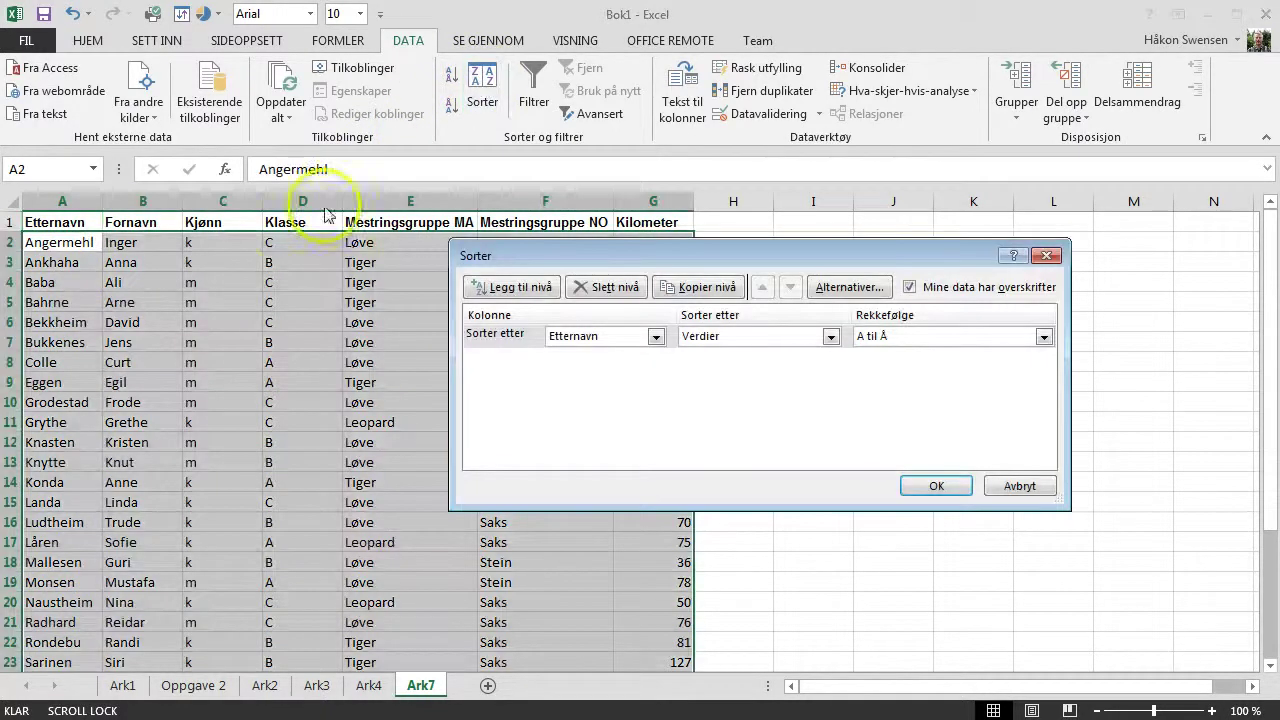
left_click(655, 337)
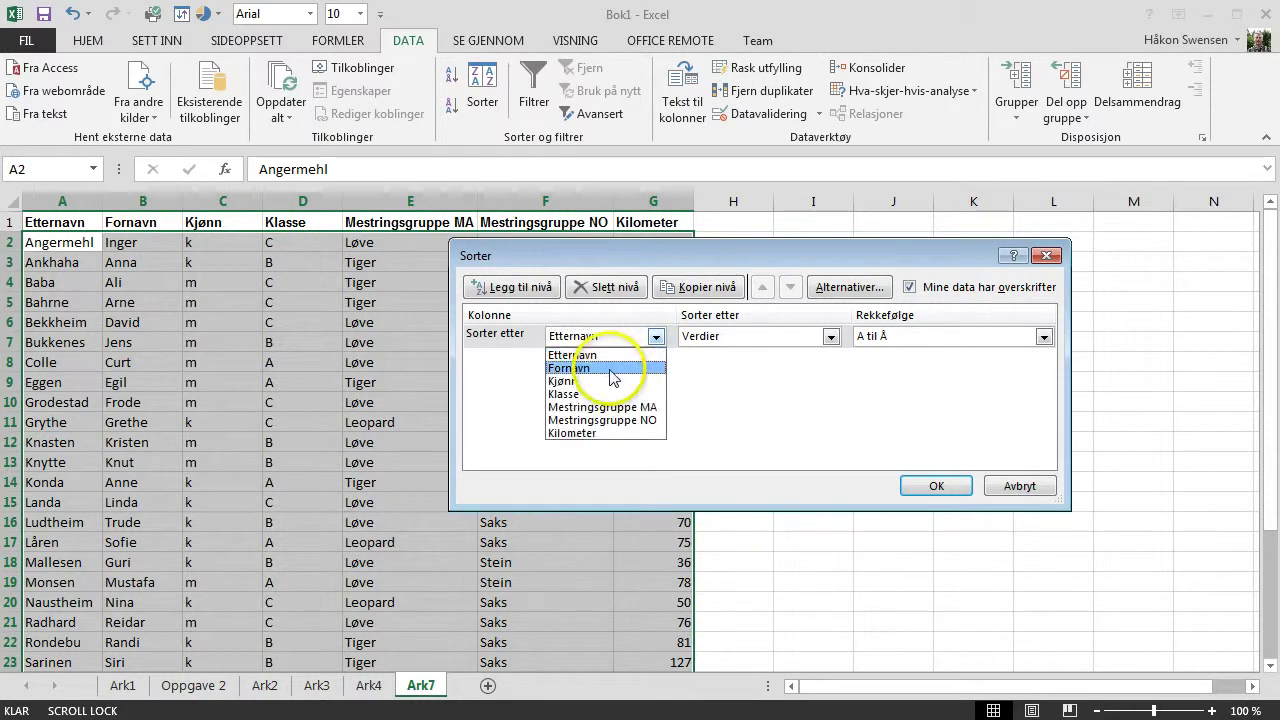
left_click(611, 370)
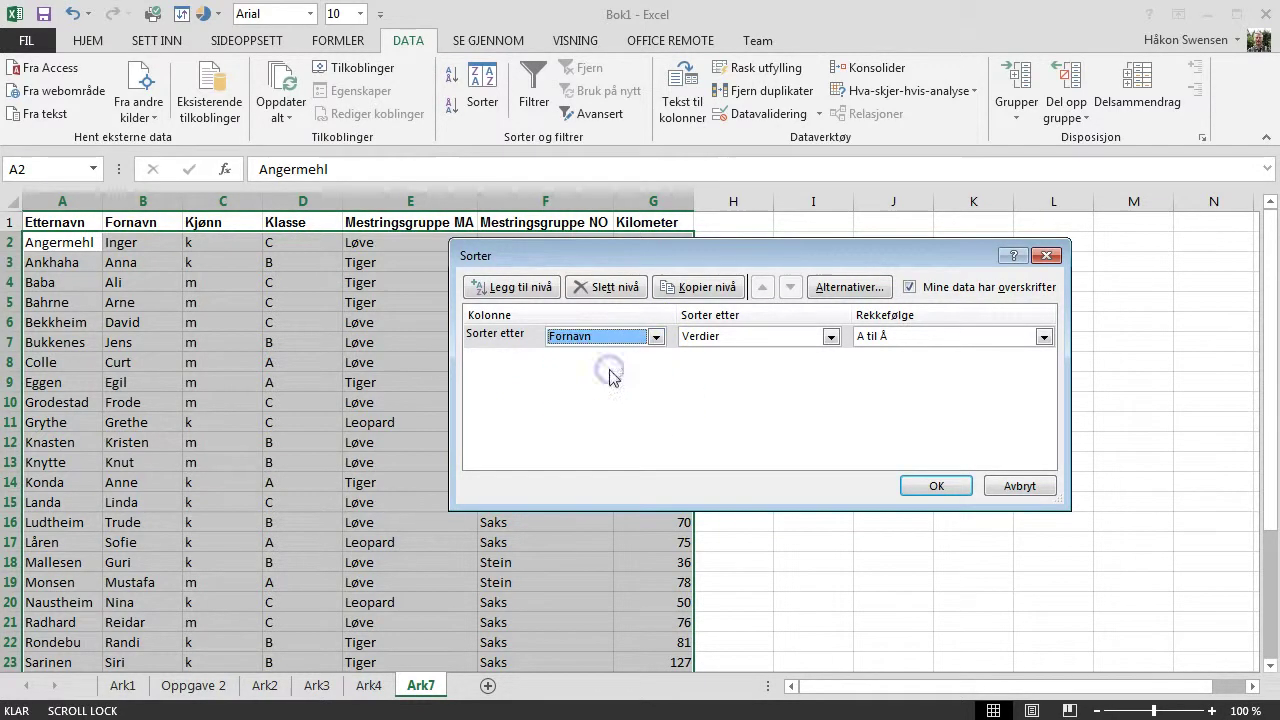
left_click(937, 487)
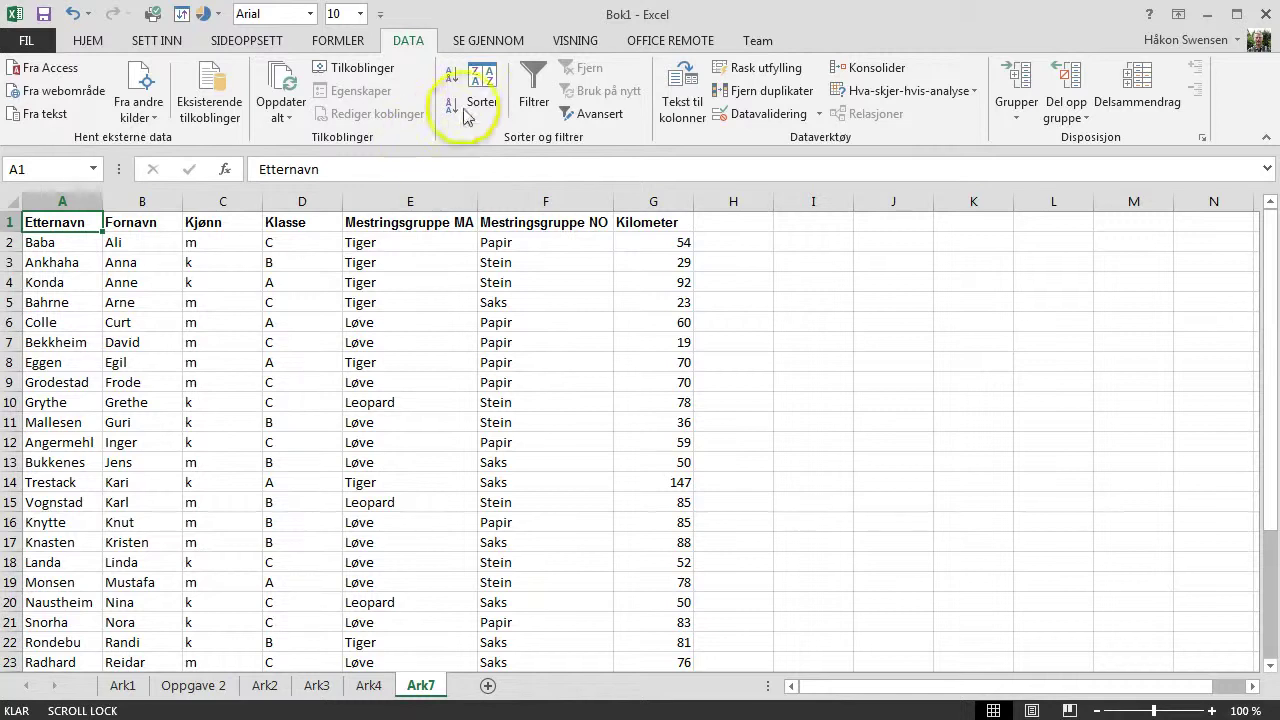
Step: Change the sort column to Klasse so rows group by class A, B, C
left_click(483, 80)
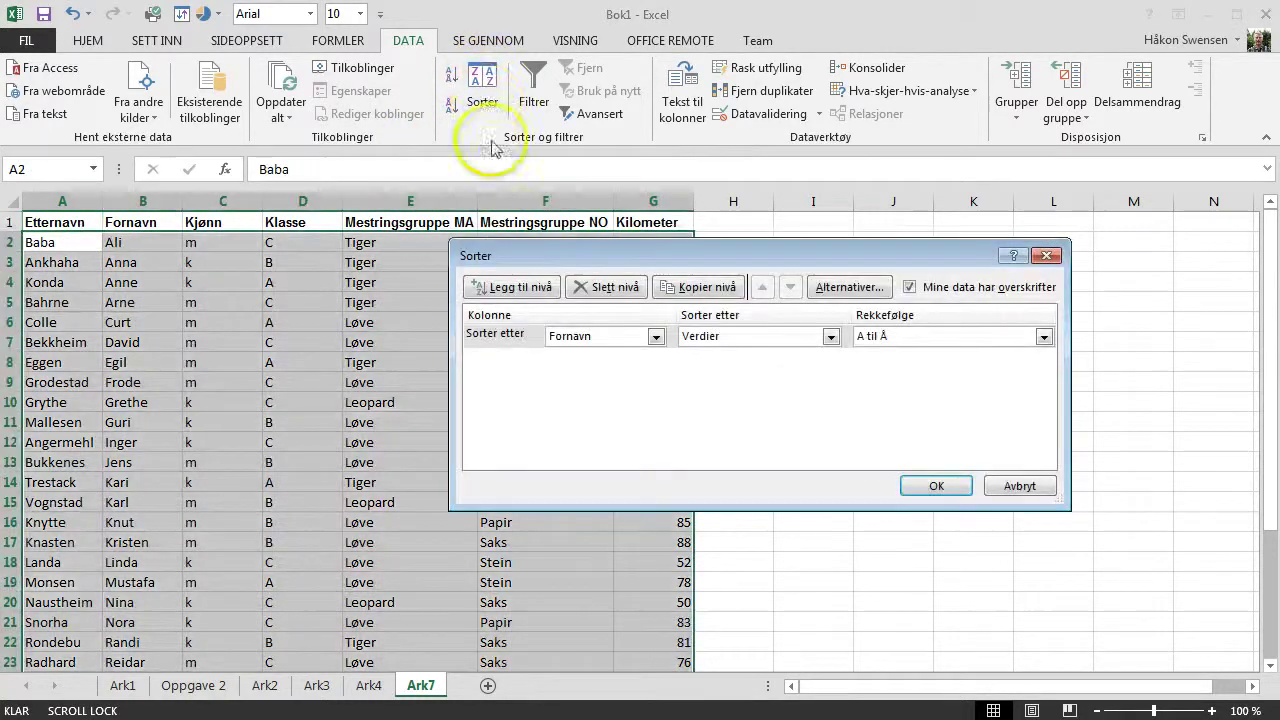
left_click(656, 338)
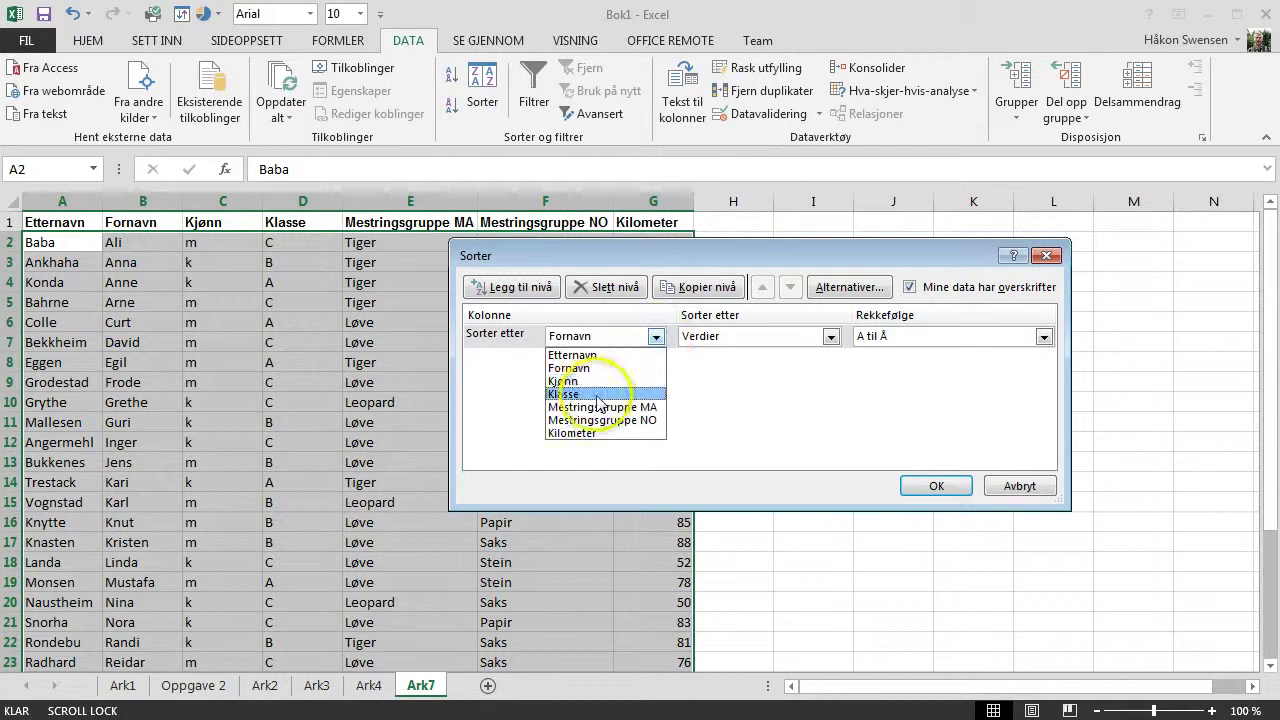
left_click(640, 394)
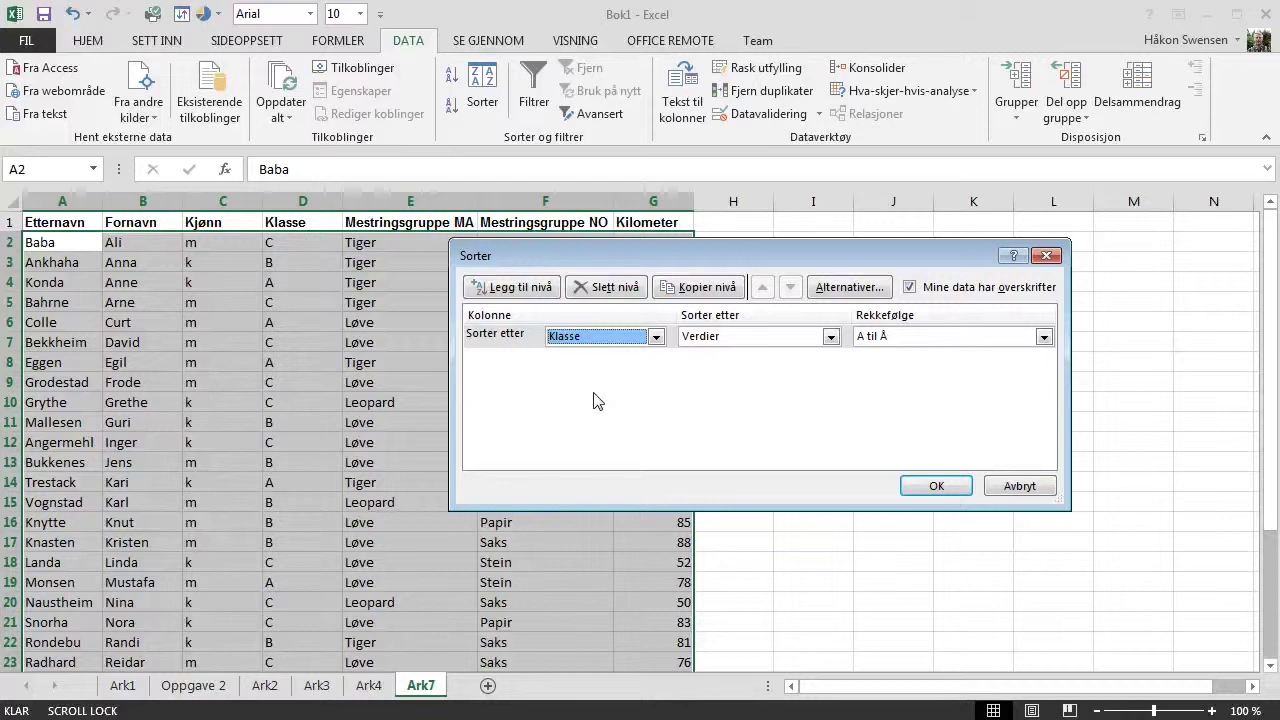
left_click(915, 488)
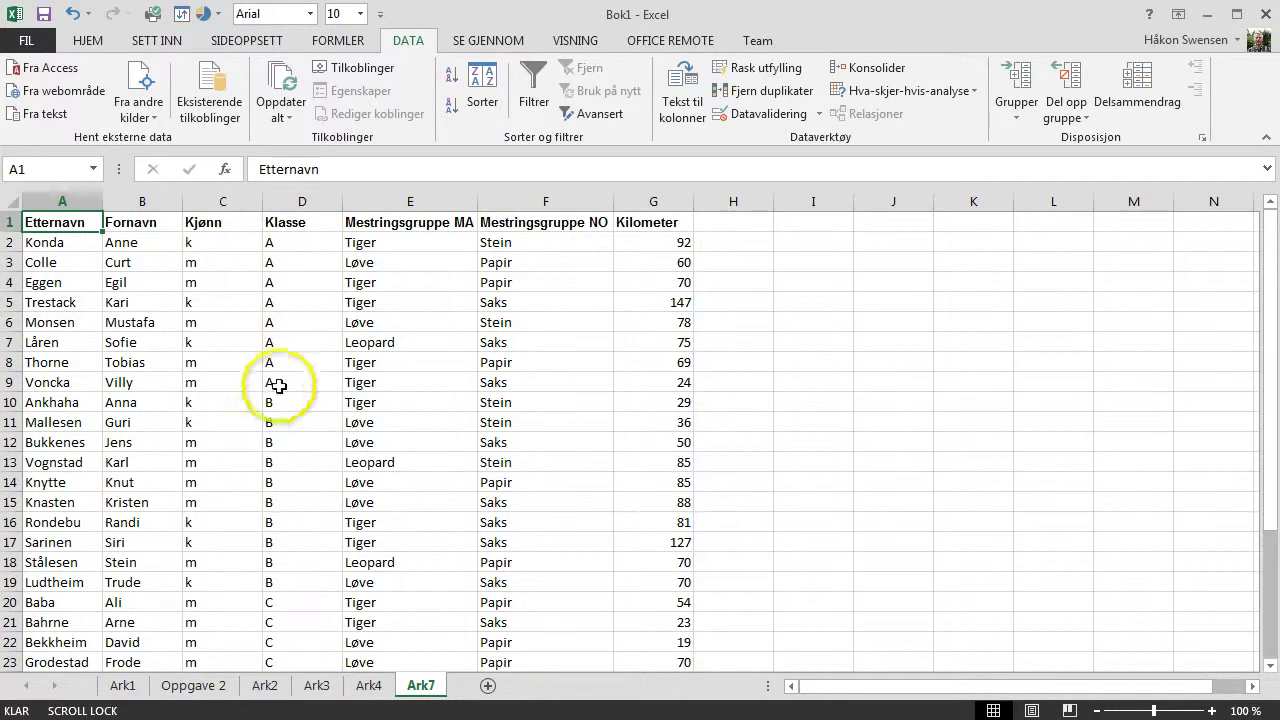
left_click_drag(270, 388, 36, 221)
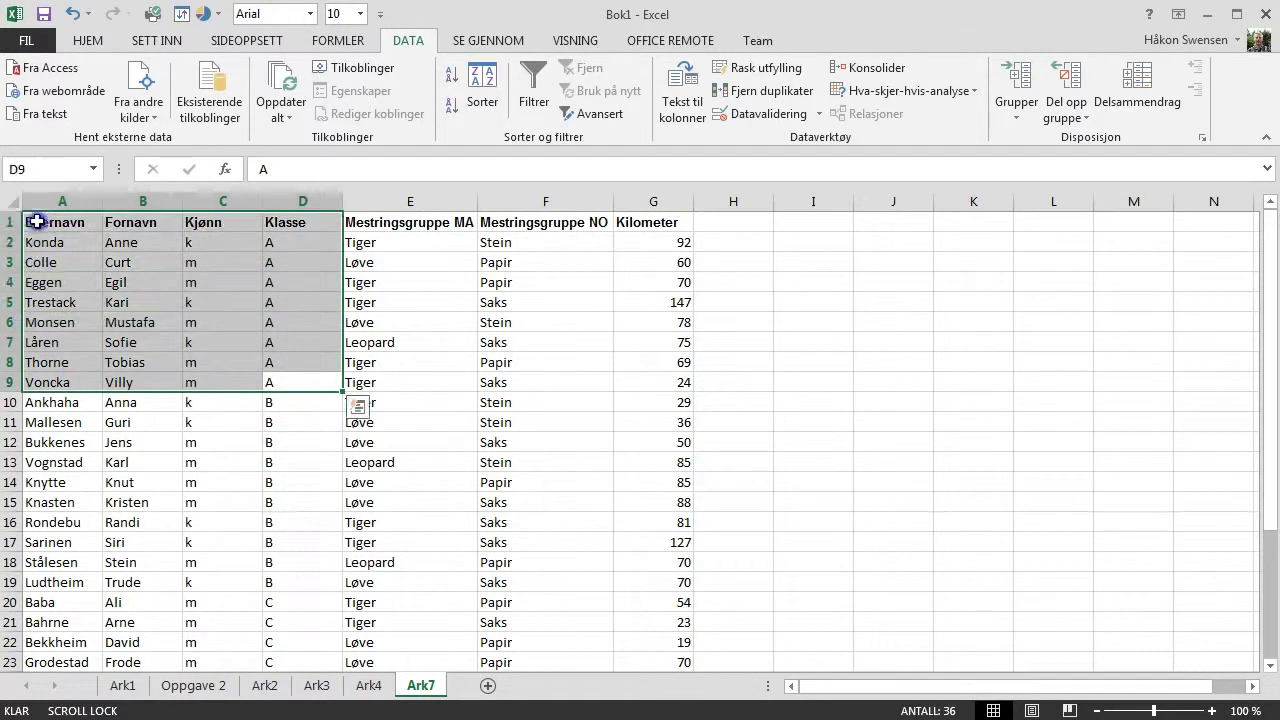
mouse_move(320, 401)
left_mouse_down()
mouse_move(64, 602)
mouse_move(50, 582)
left_mouse_up()
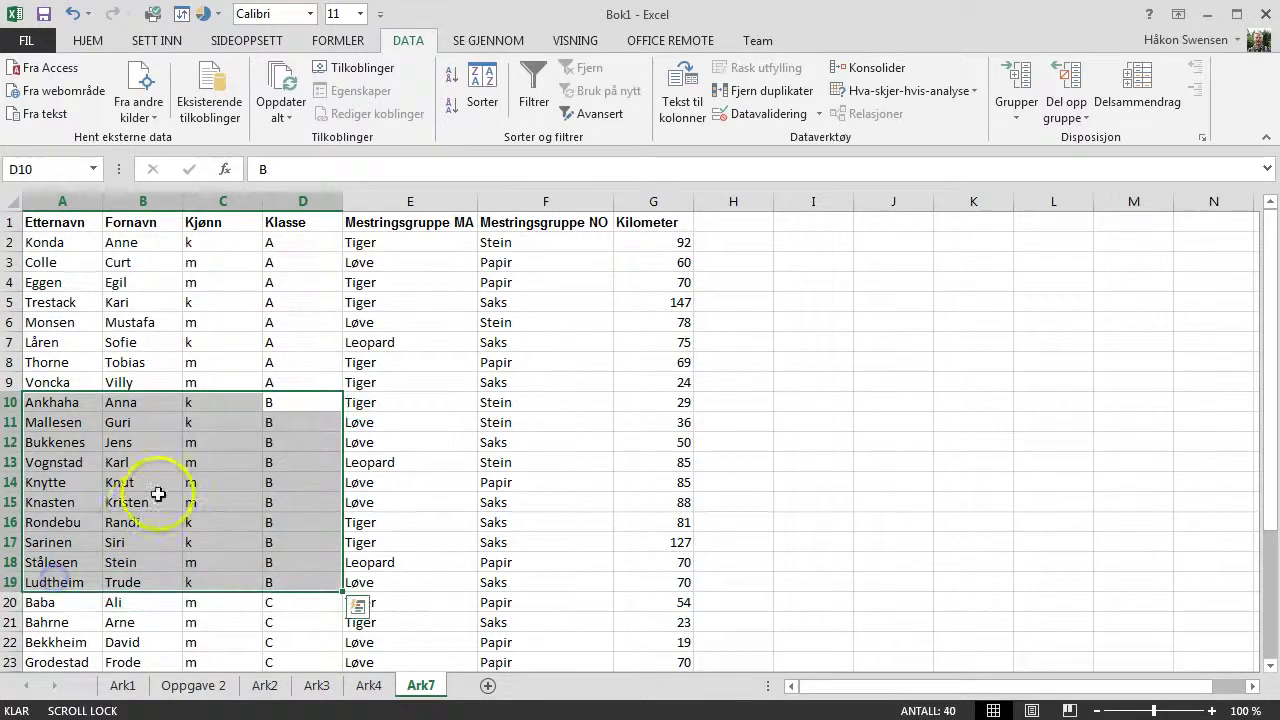
scroll(160, 497, "down", 1)
scroll(158, 490, "down", 1)
scroll(190, 465, "down", 2)
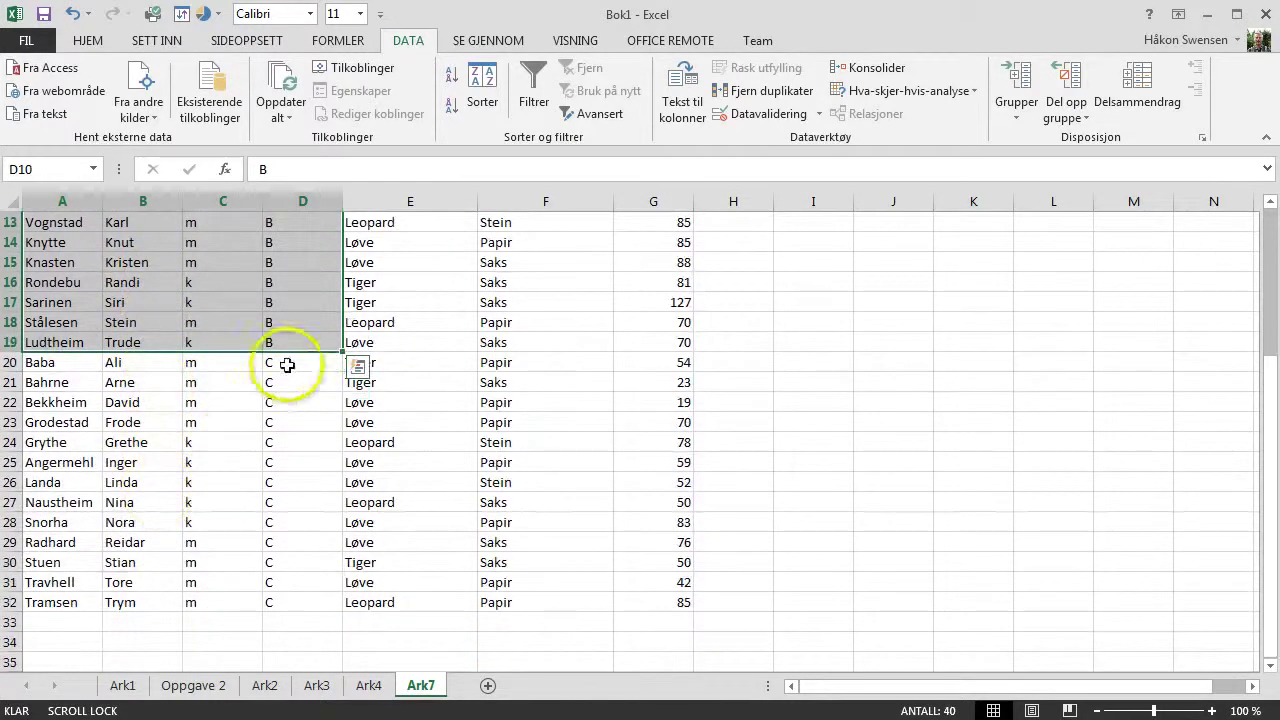
mouse_move(287, 364)
left_mouse_down()
mouse_move(43, 517)
mouse_move(46, 540)
left_mouse_up()
scroll(62, 533, "up", 3)
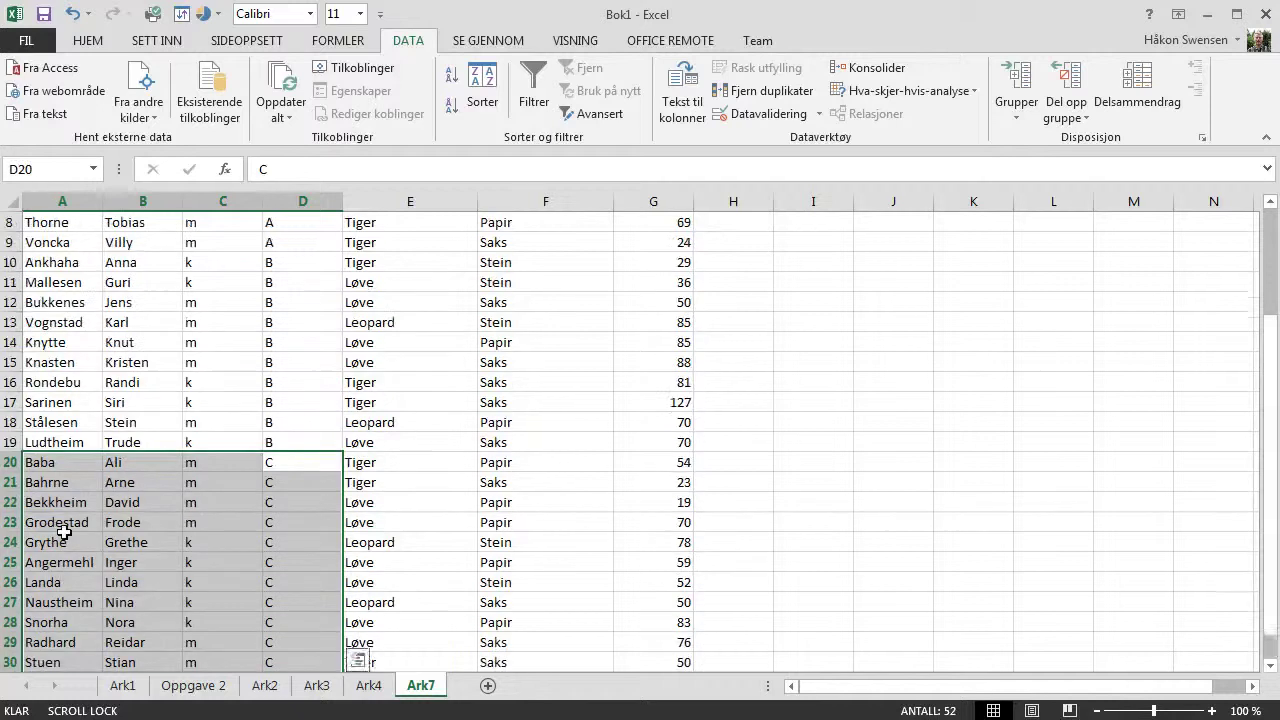
scroll(63, 531, "up", 2)
left_click(143, 484)
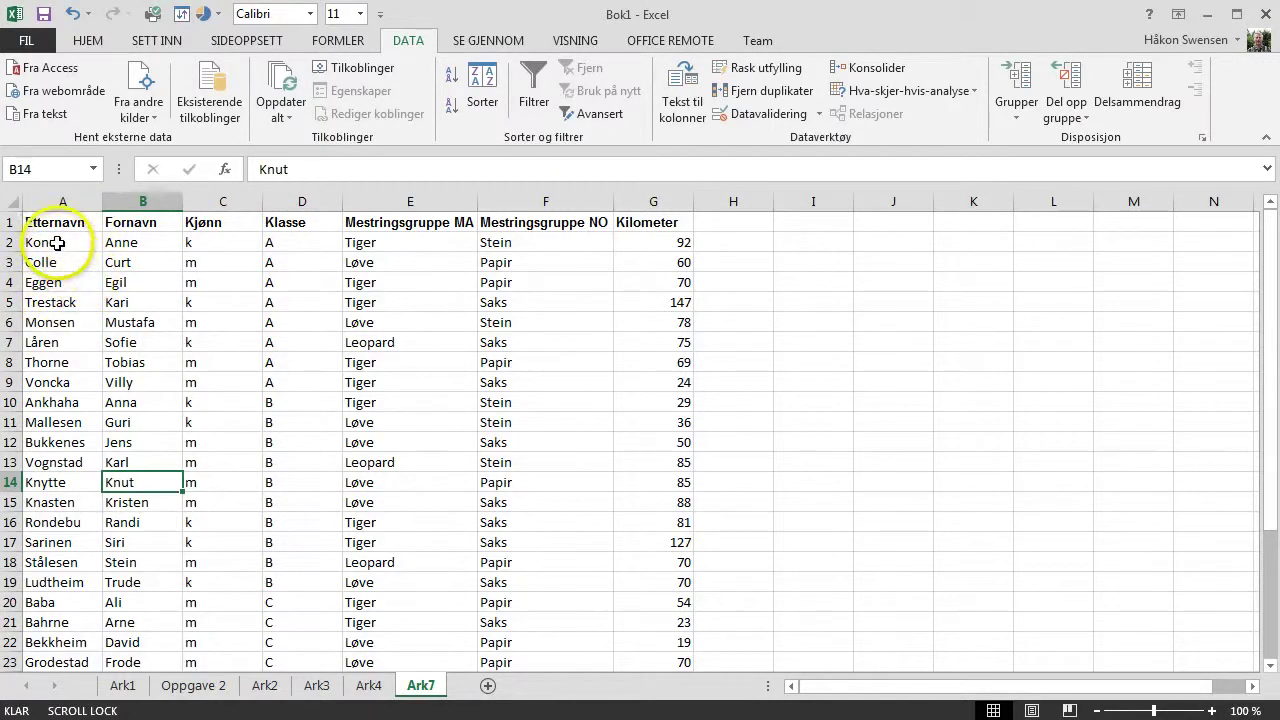
mouse_move(61, 245)
left_mouse_down()
mouse_move(67, 421)
mouse_move(69, 386)
left_mouse_up()
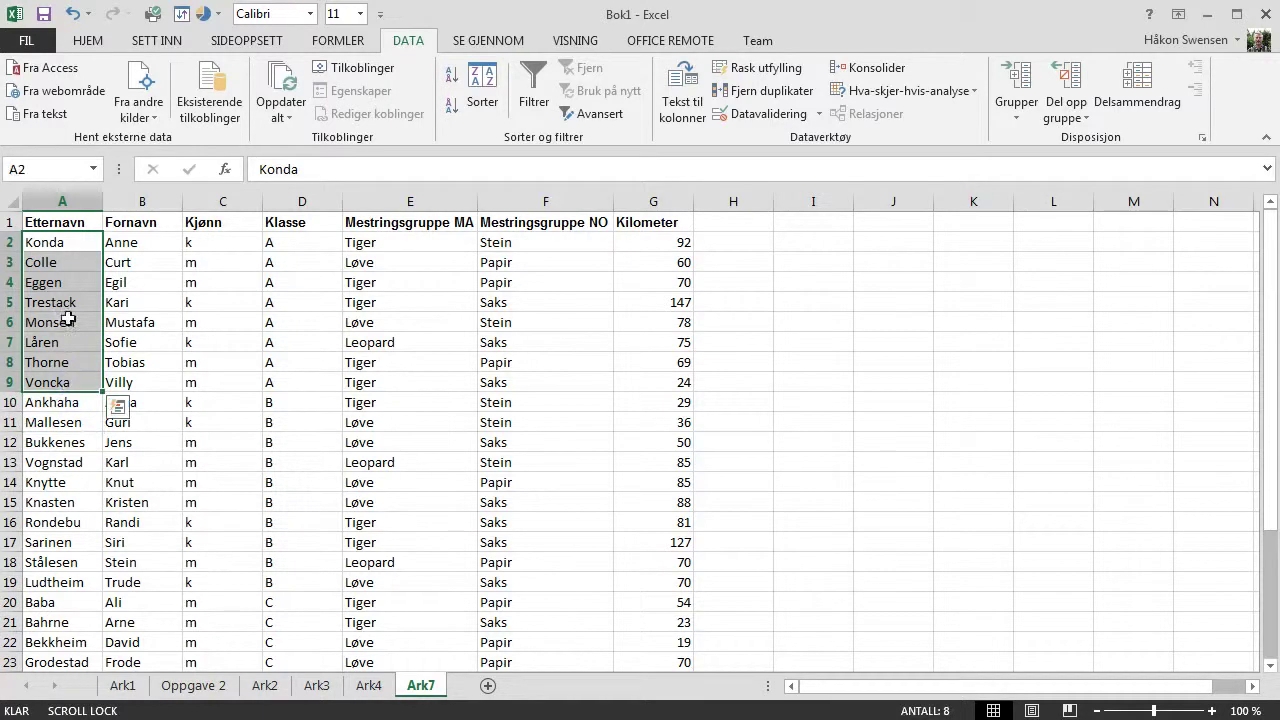
Step: Add a second sort level 'Deretter etter' Etternavn beneath Klasse and apply the sort
left_click(46, 224)
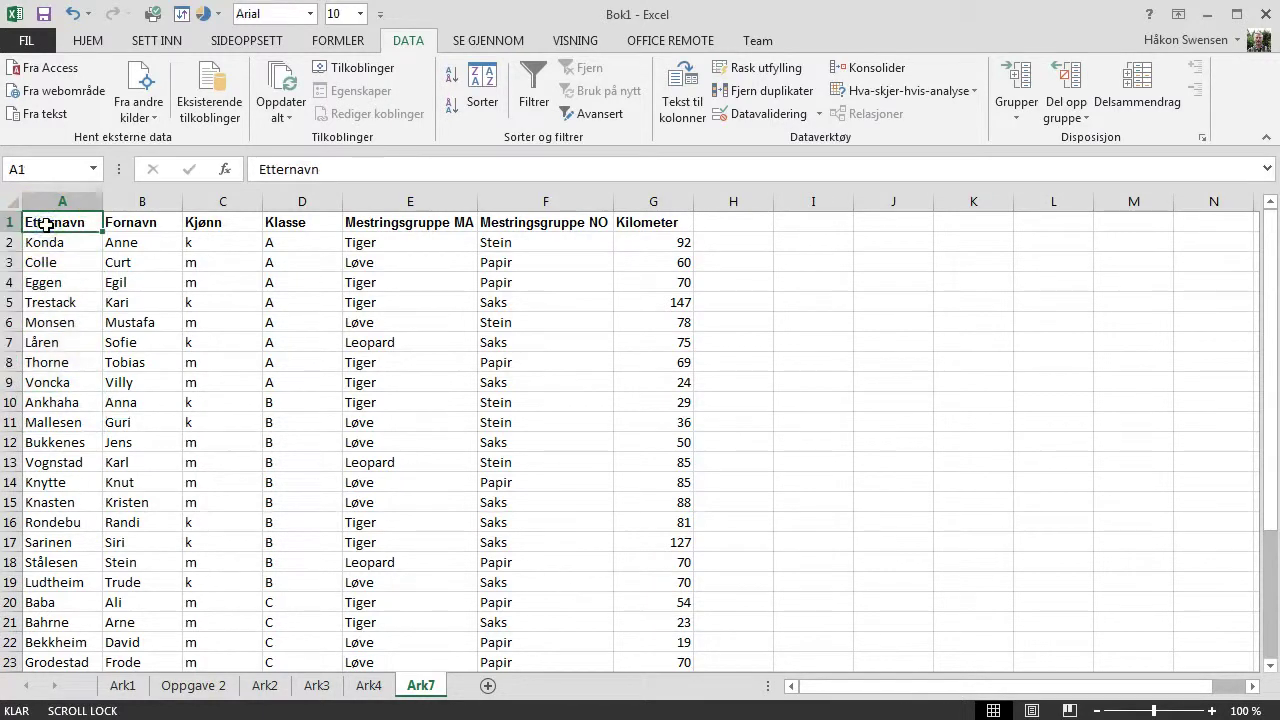
left_click(484, 86)
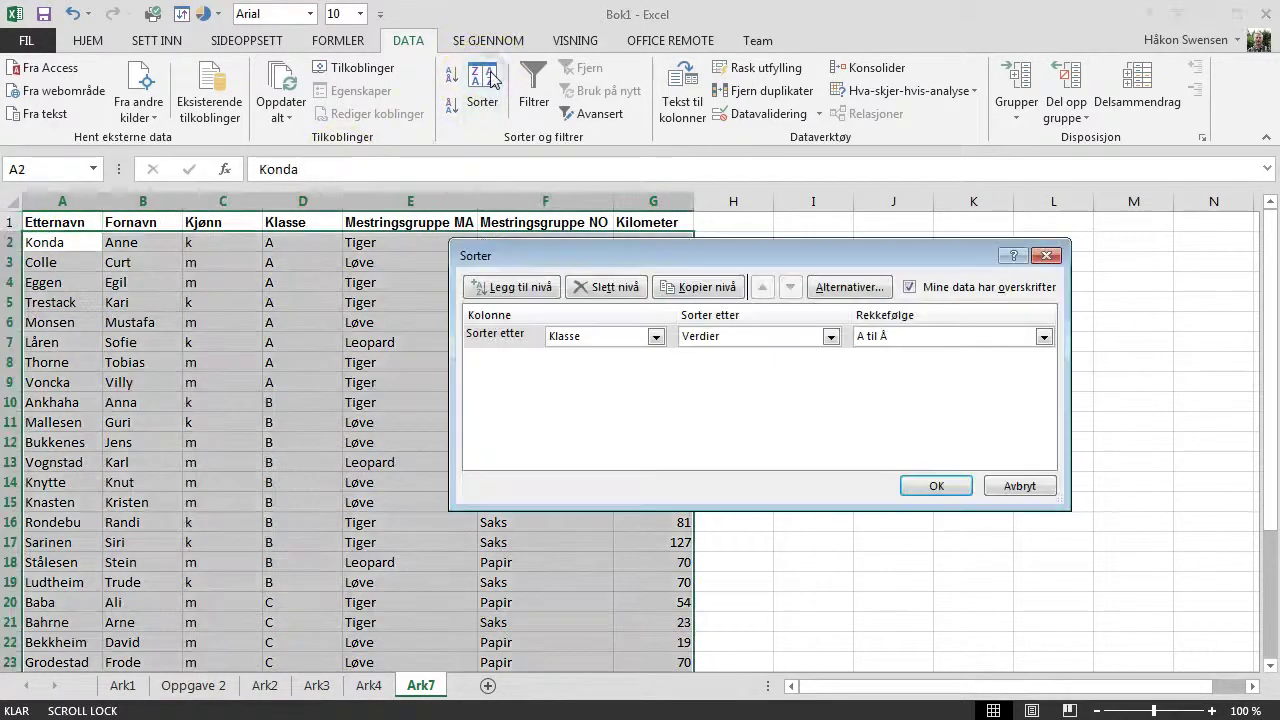
left_click(505, 290)
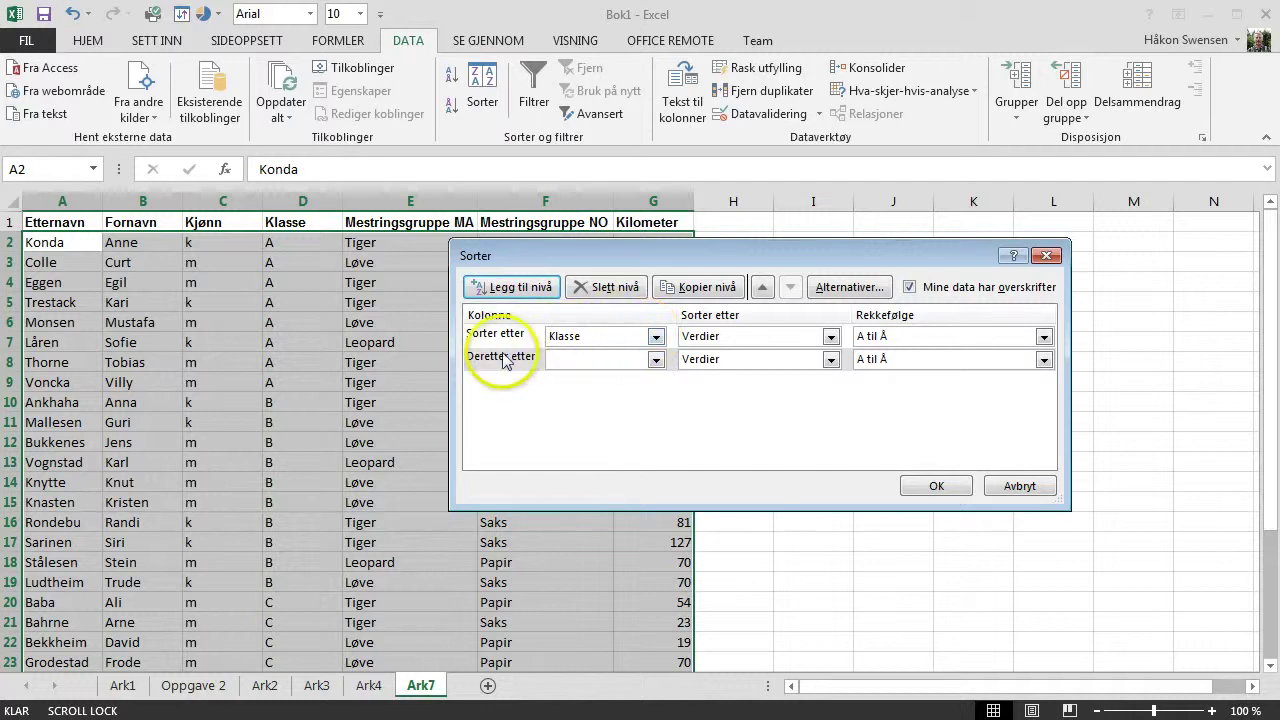
left_click(656, 360)
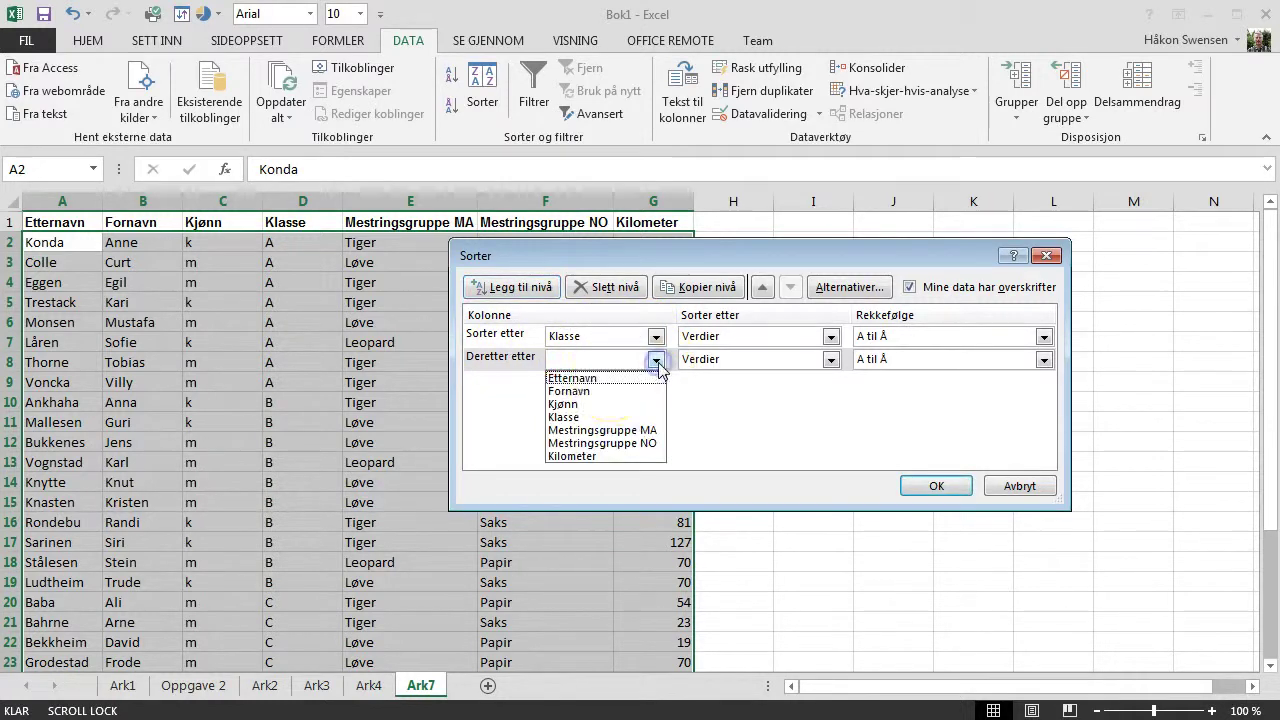
left_click(588, 380)
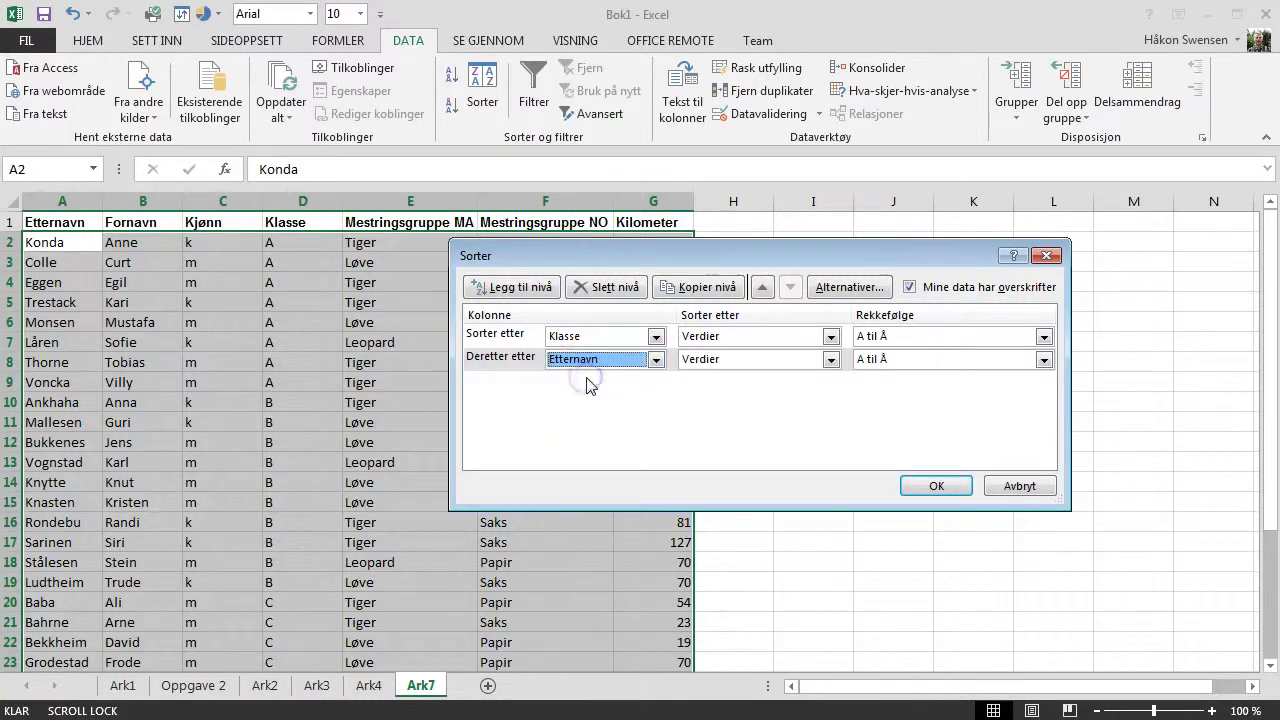
left_click(932, 488)
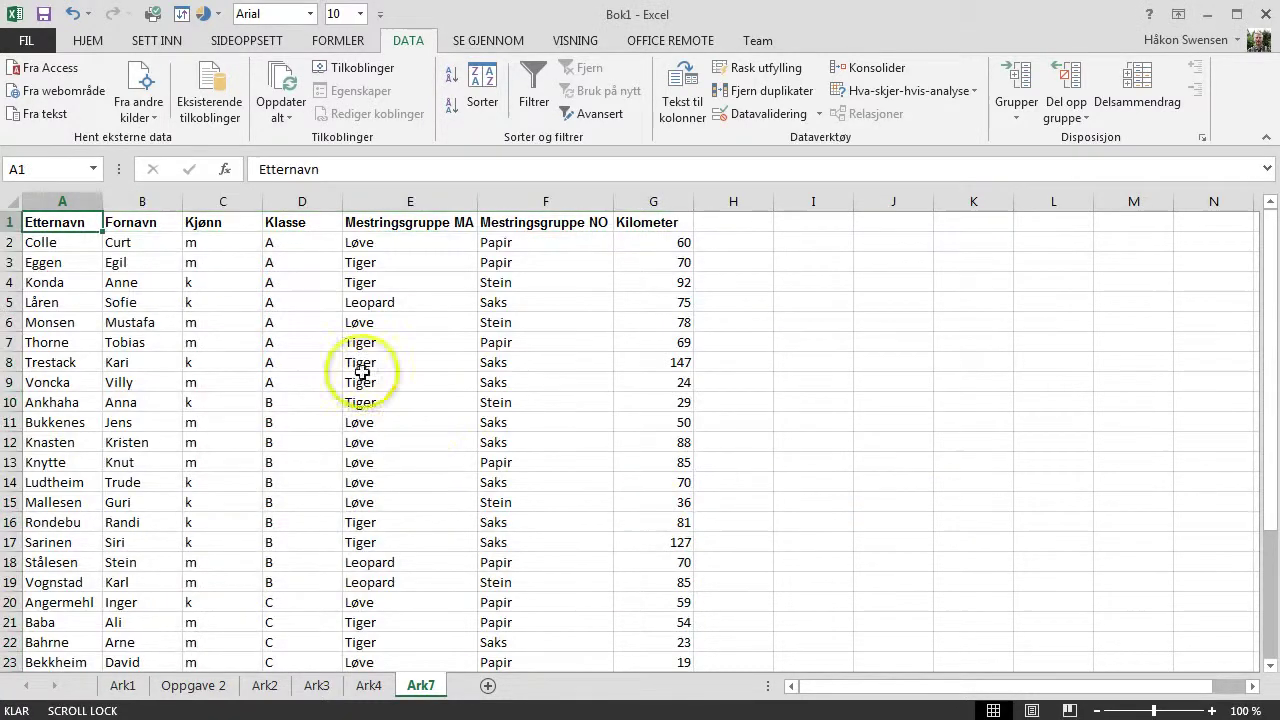
left_click_drag(282, 242, 55, 392)
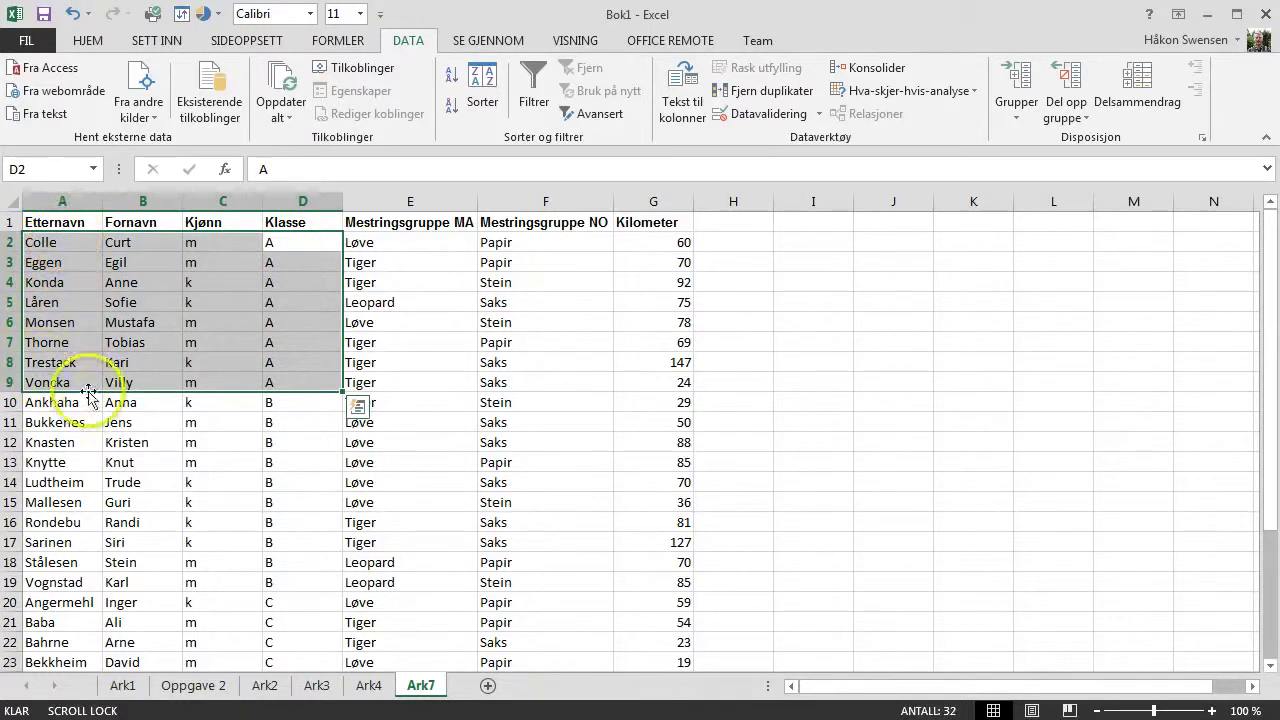
mouse_move(306, 400)
left_mouse_down()
mouse_move(250, 533)
mouse_move(40, 572)
left_mouse_up()
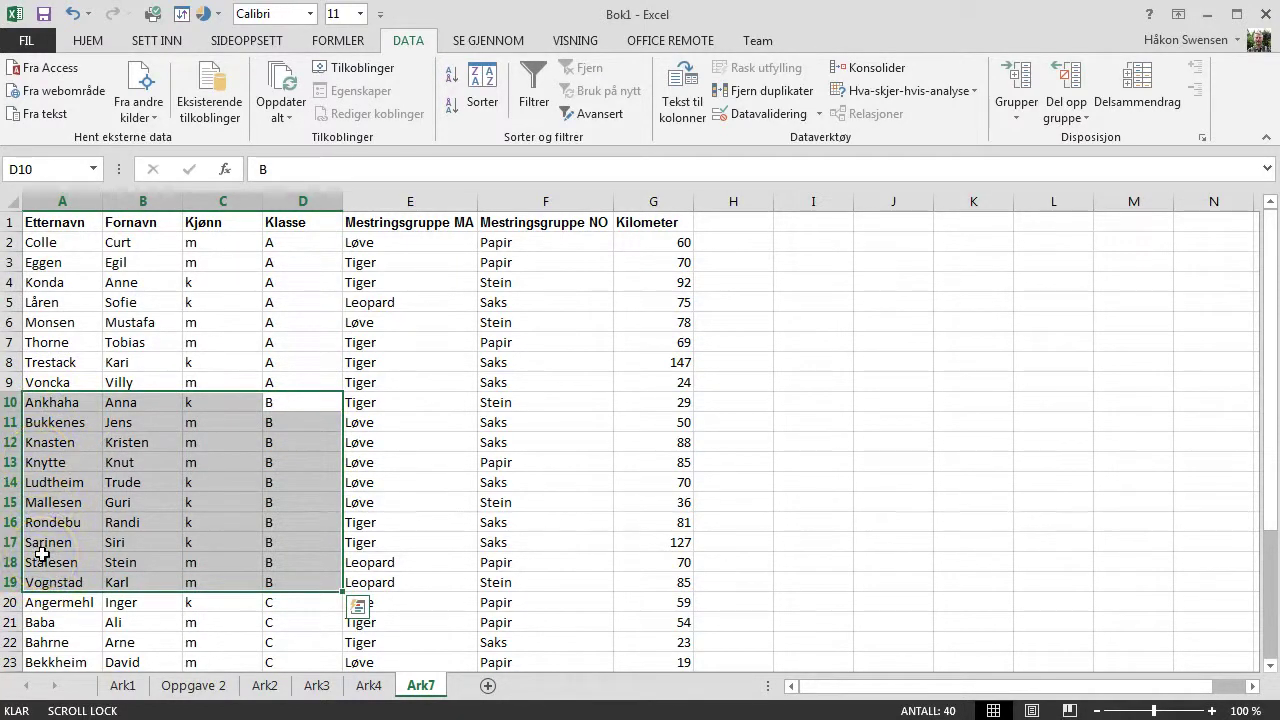
scroll(163, 486, "down", 3)
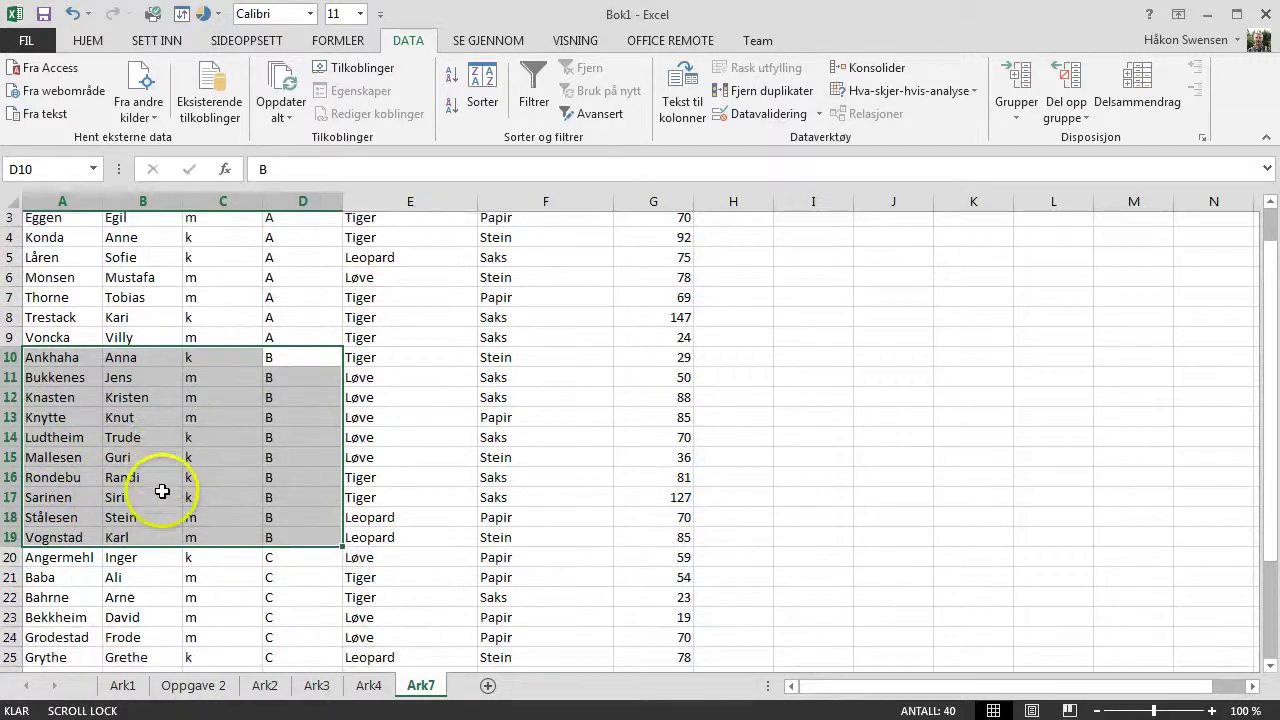
scroll(190, 468, "down", 1)
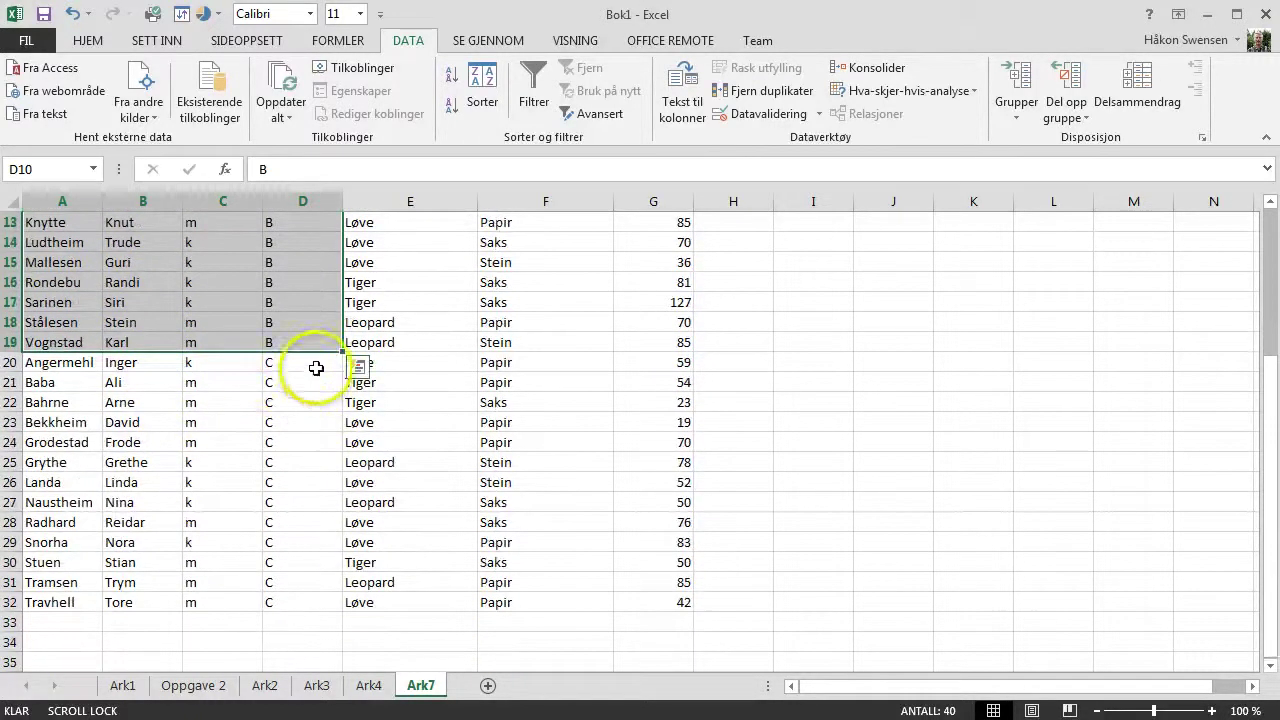
mouse_move(315, 364)
left_mouse_down()
mouse_move(130, 557)
mouse_move(94, 614)
left_mouse_up()
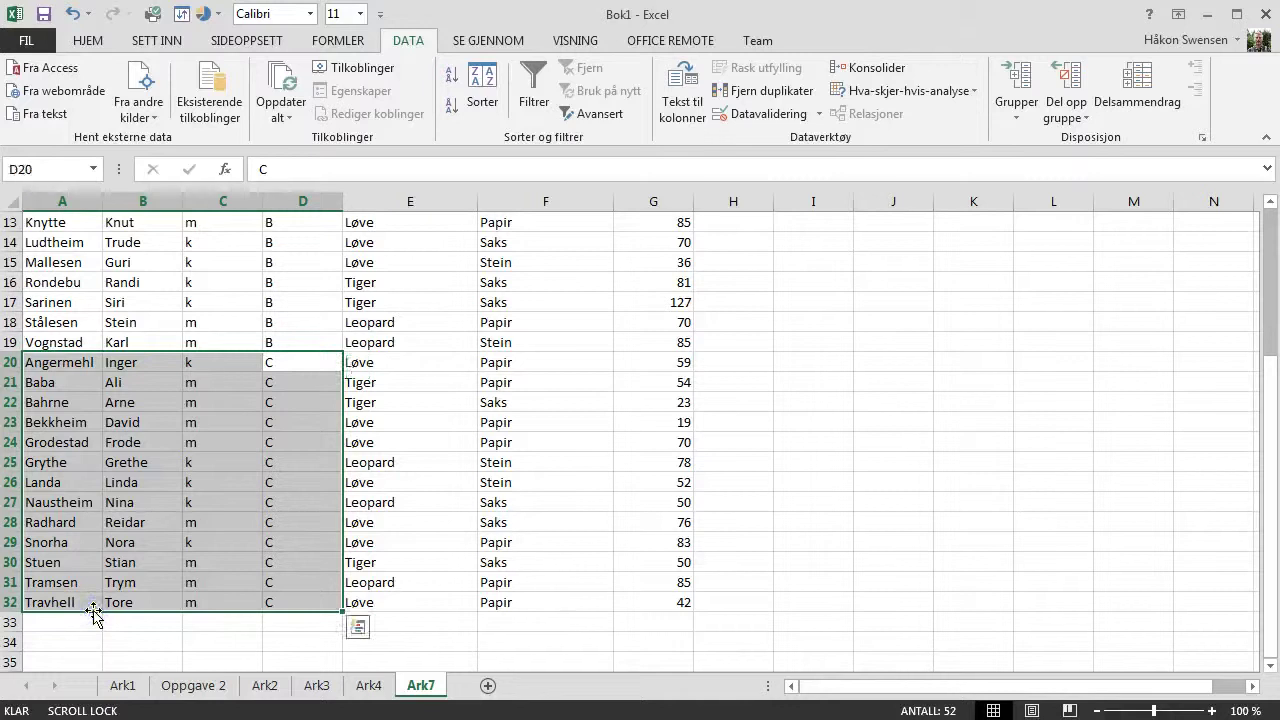
scroll(94, 614, "up", 1)
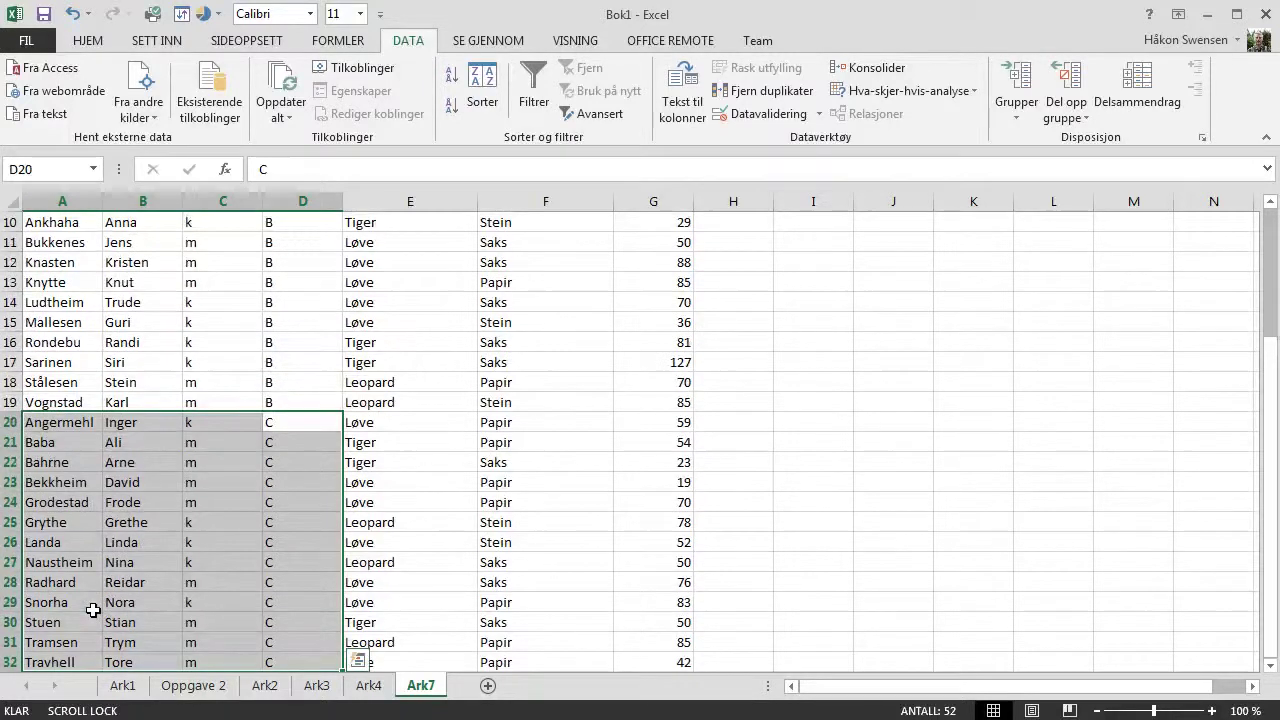
scroll(93, 608, "up", 3)
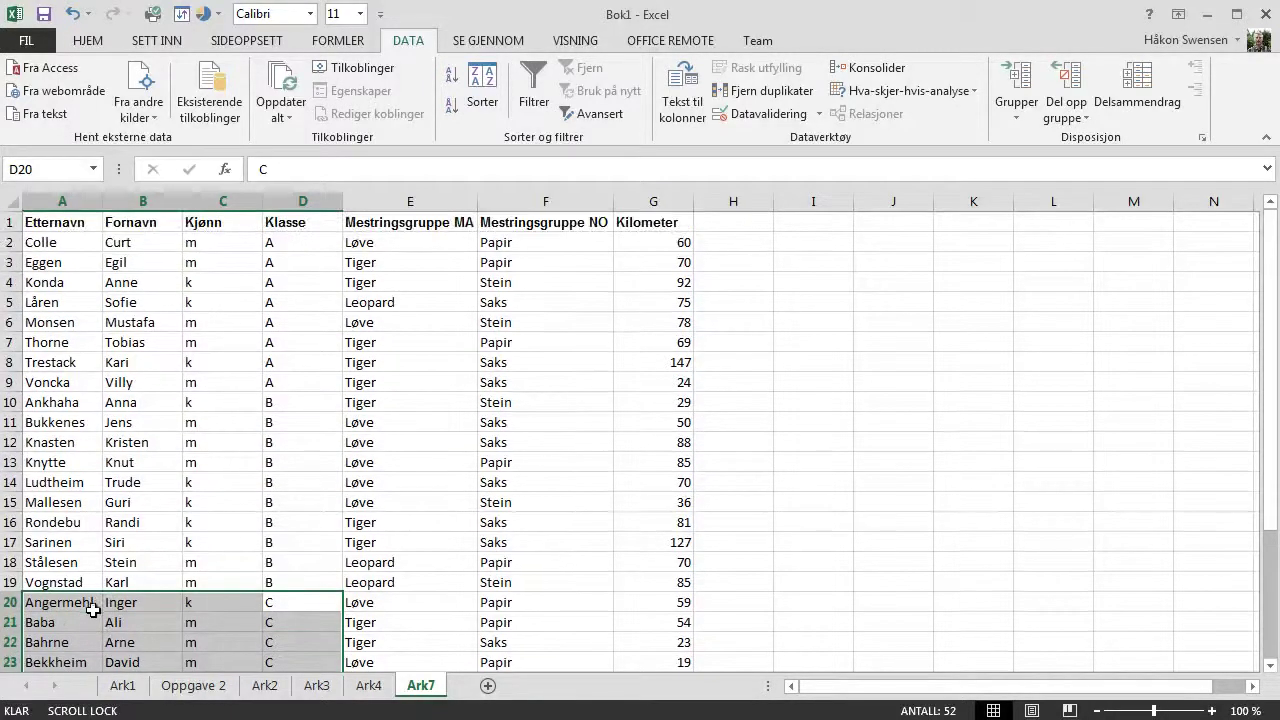
left_click(49, 224)
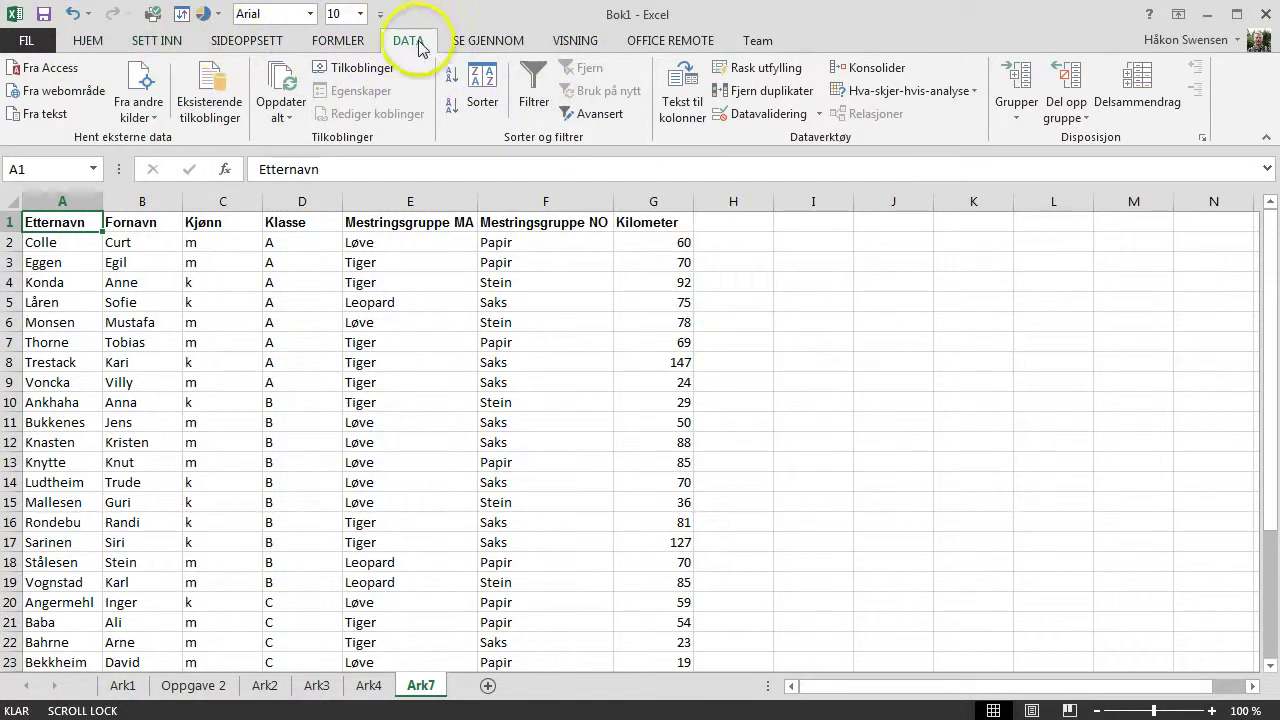
Step: Turn on Filtrer arrows for the header row and sort Fornavn A to Å from its arrow
left_click(531, 89)
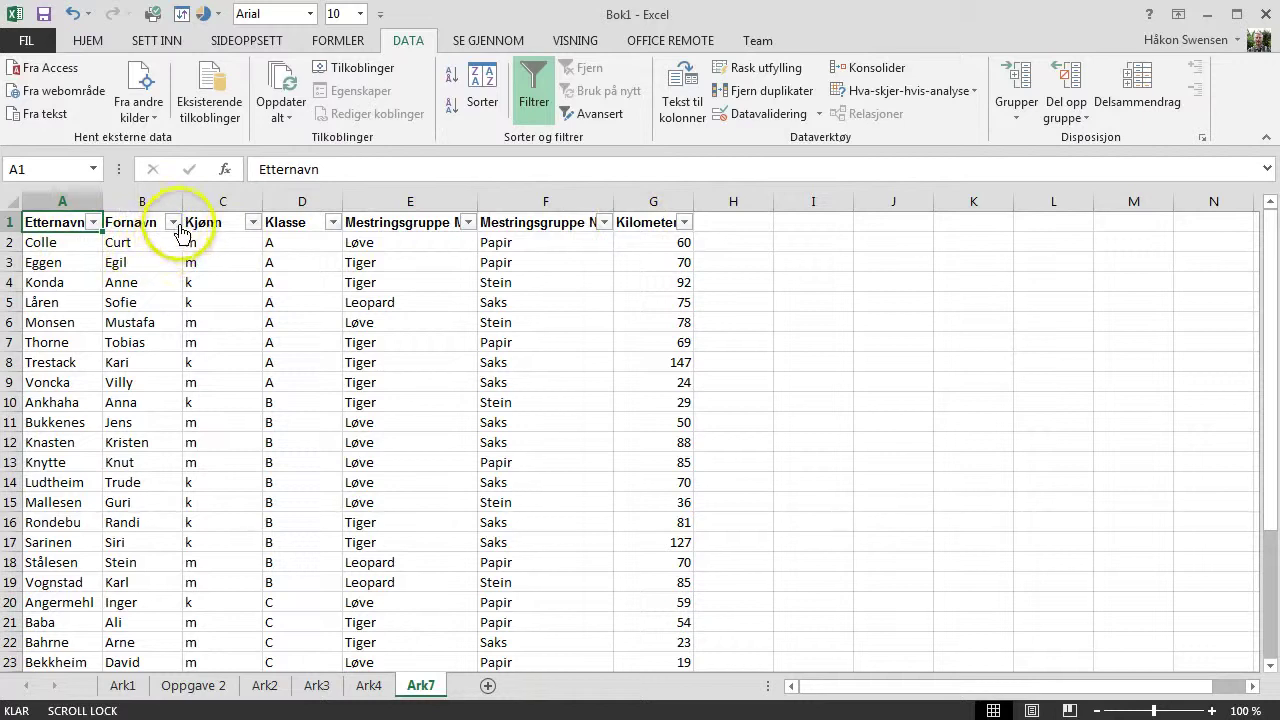
left_click(174, 222)
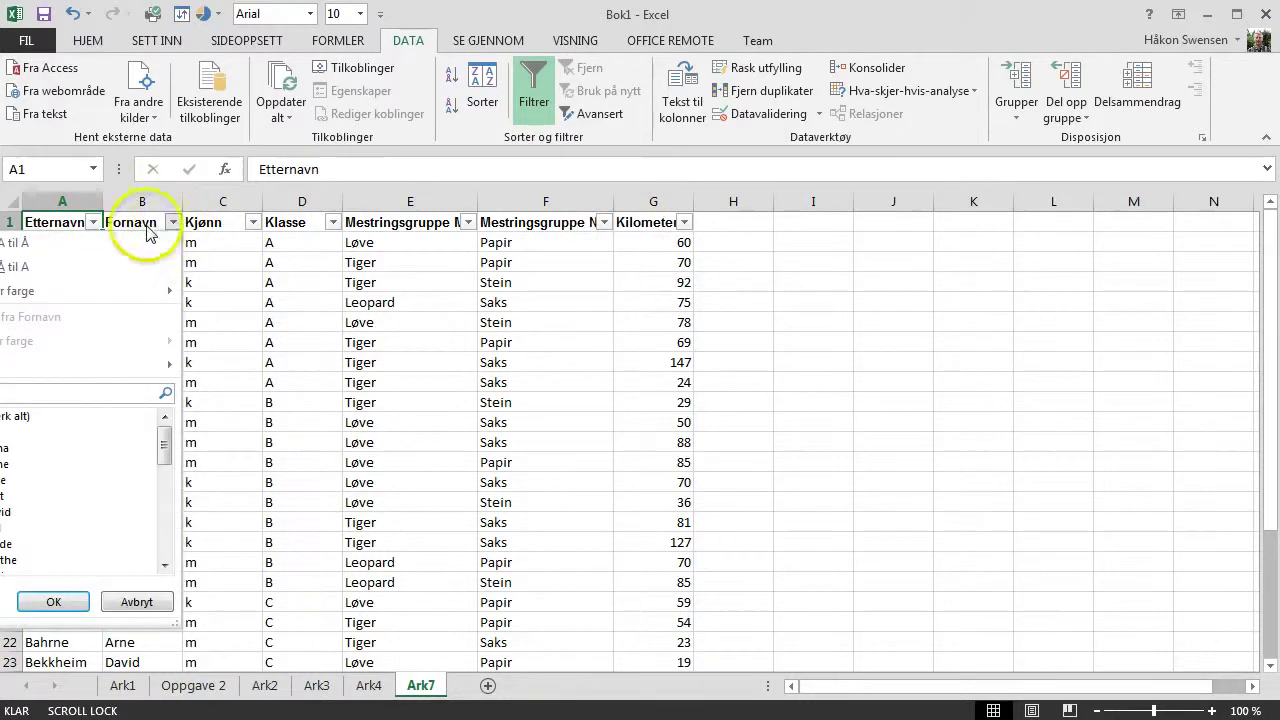
left_click(68, 249)
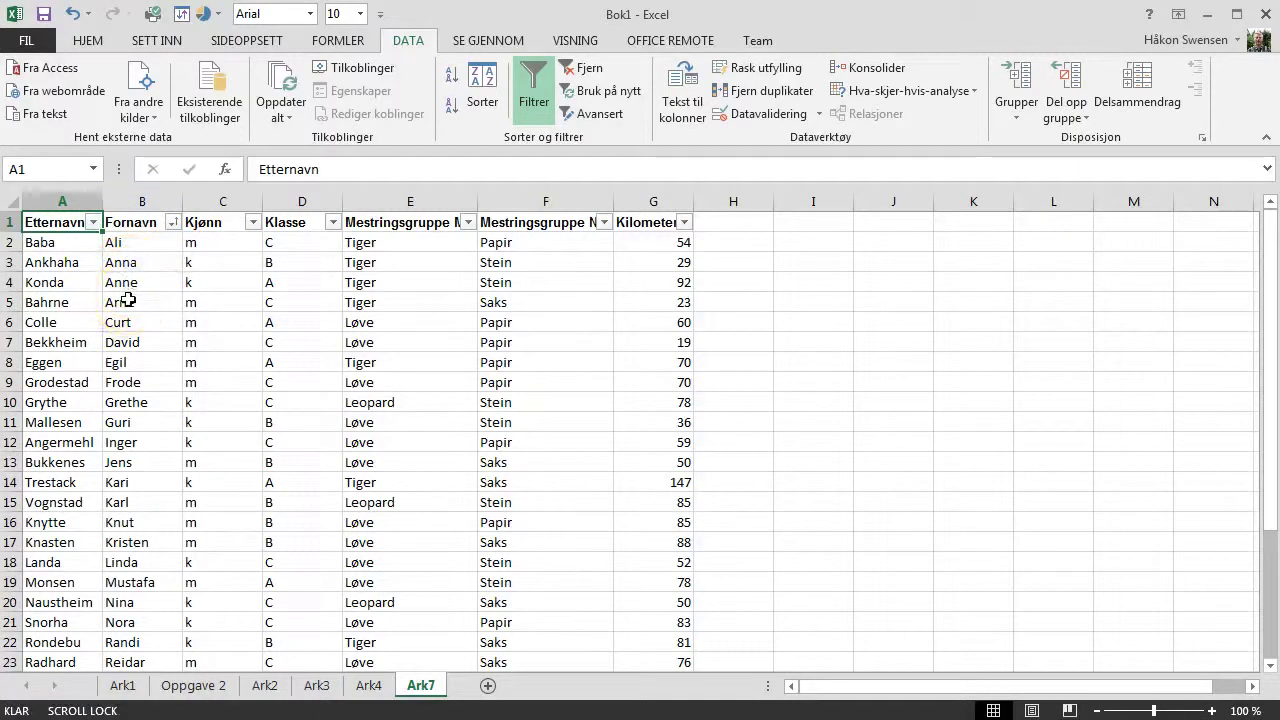
scroll(123, 258, "down", 1)
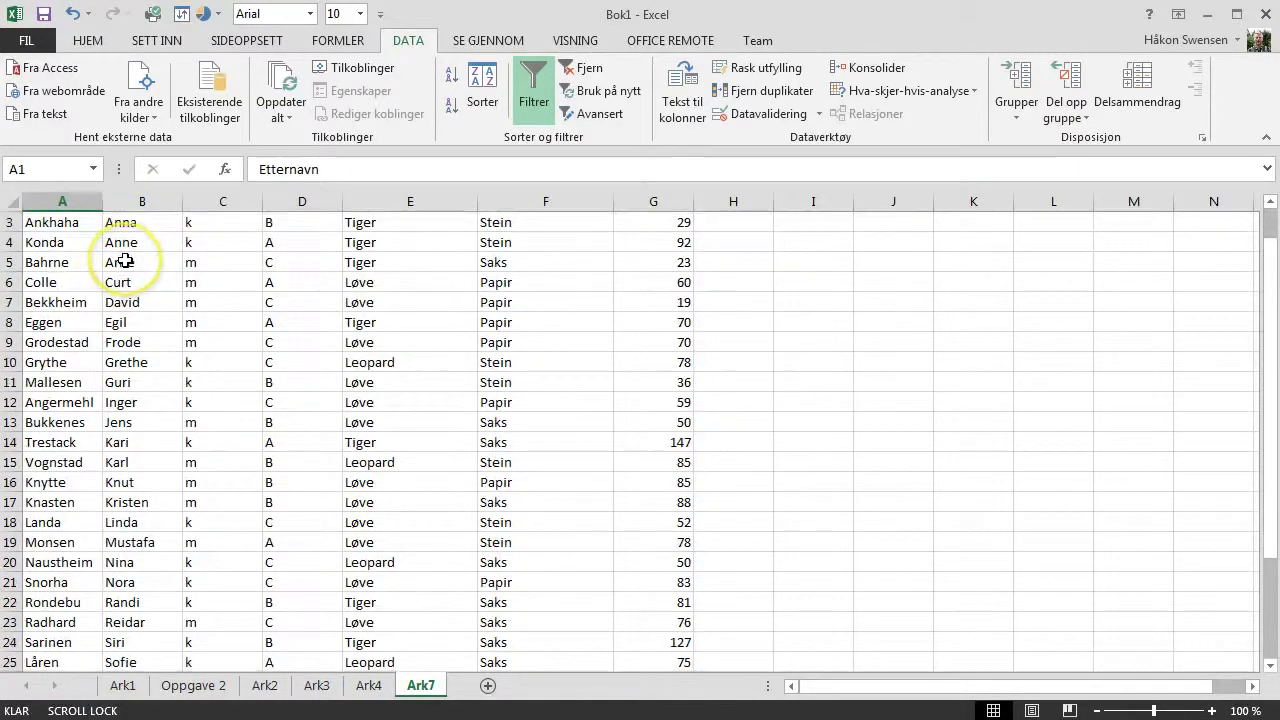
scroll(124, 260, "up", 1)
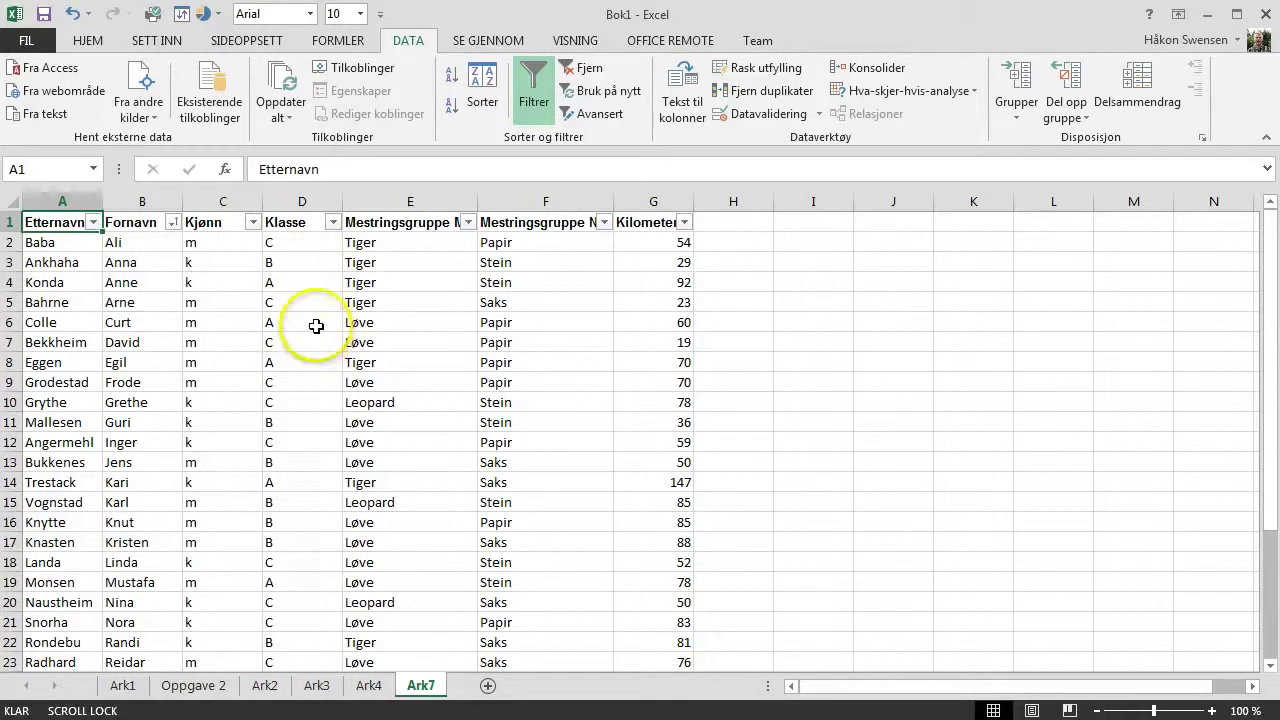
left_click(172, 222)
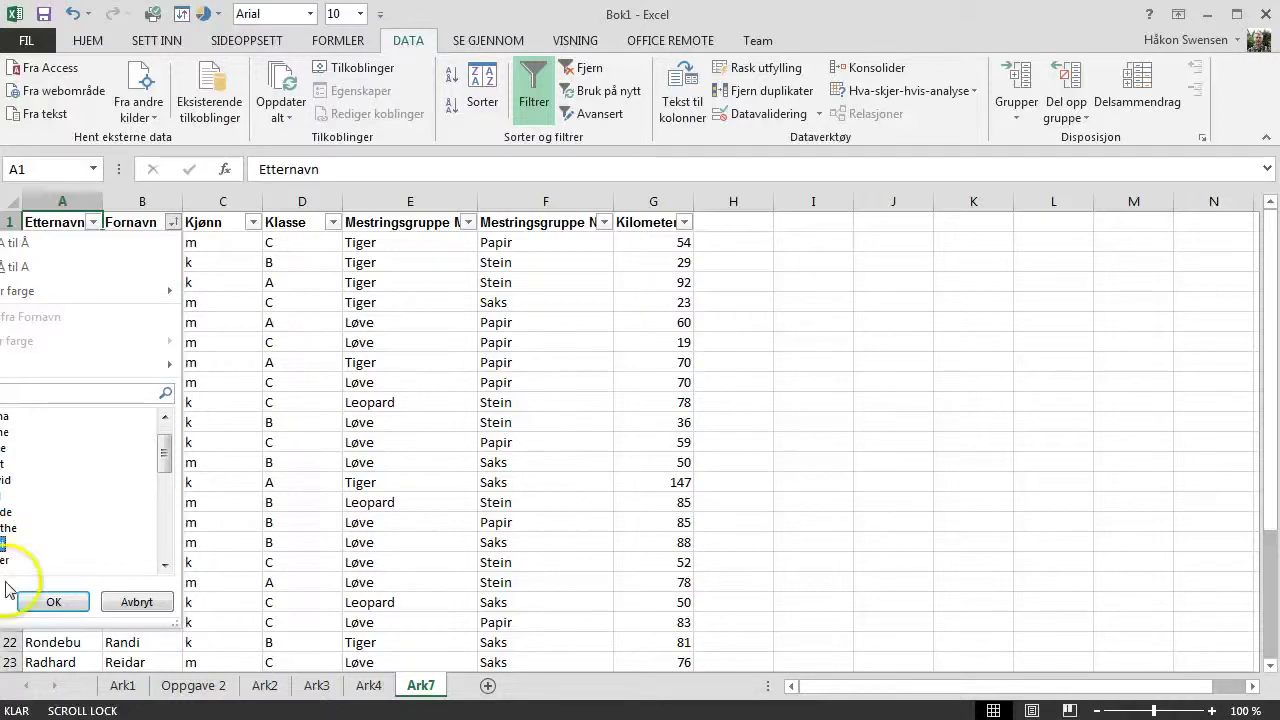
left_click(50, 601)
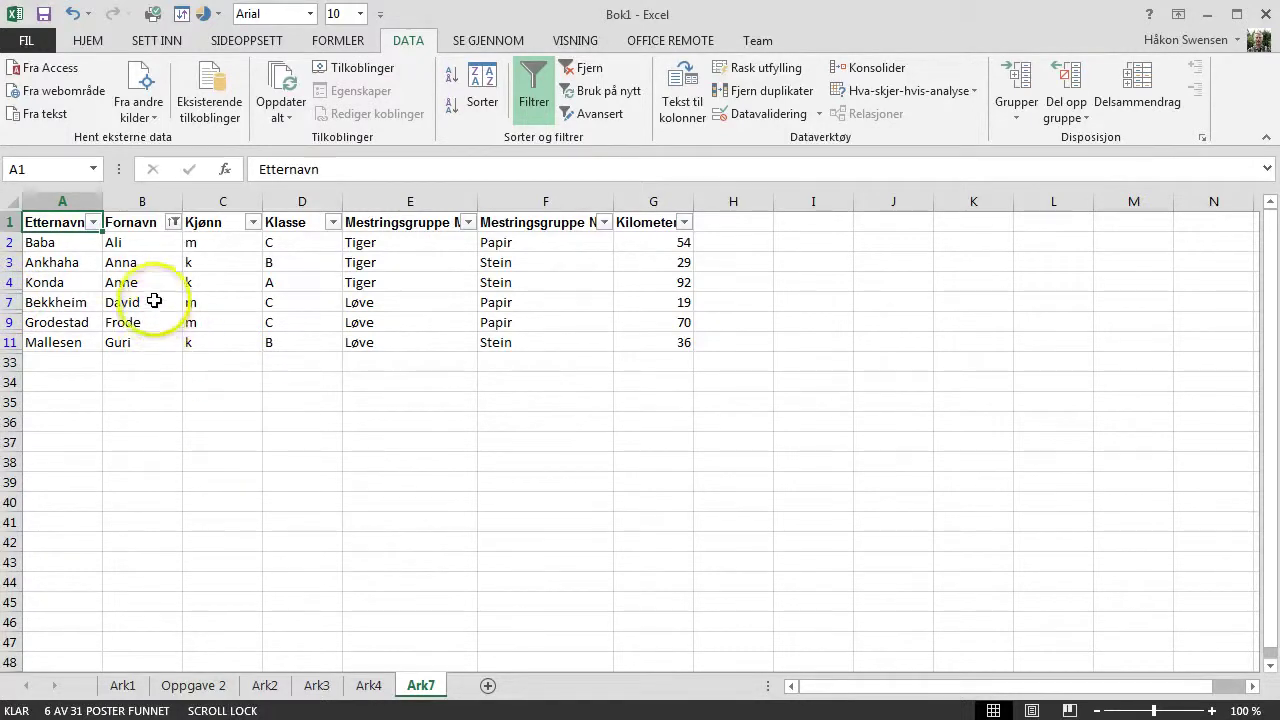
left_click(174, 222)
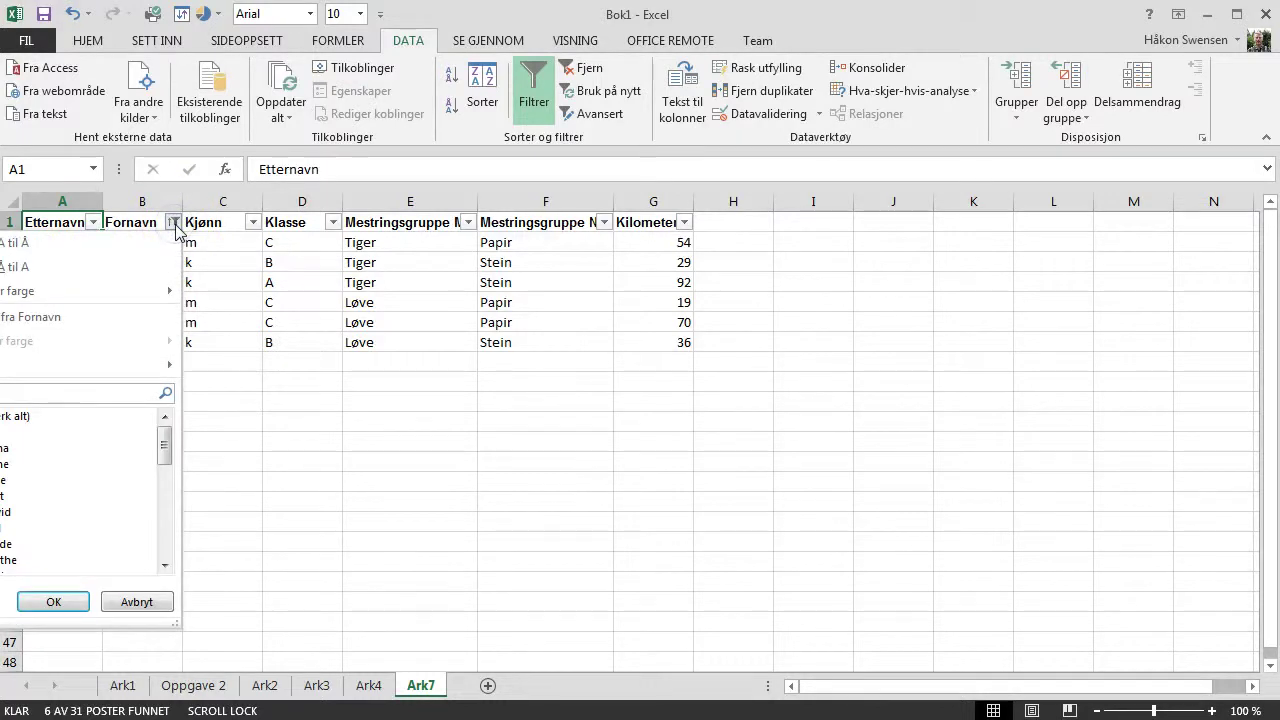
left_click(21, 320)
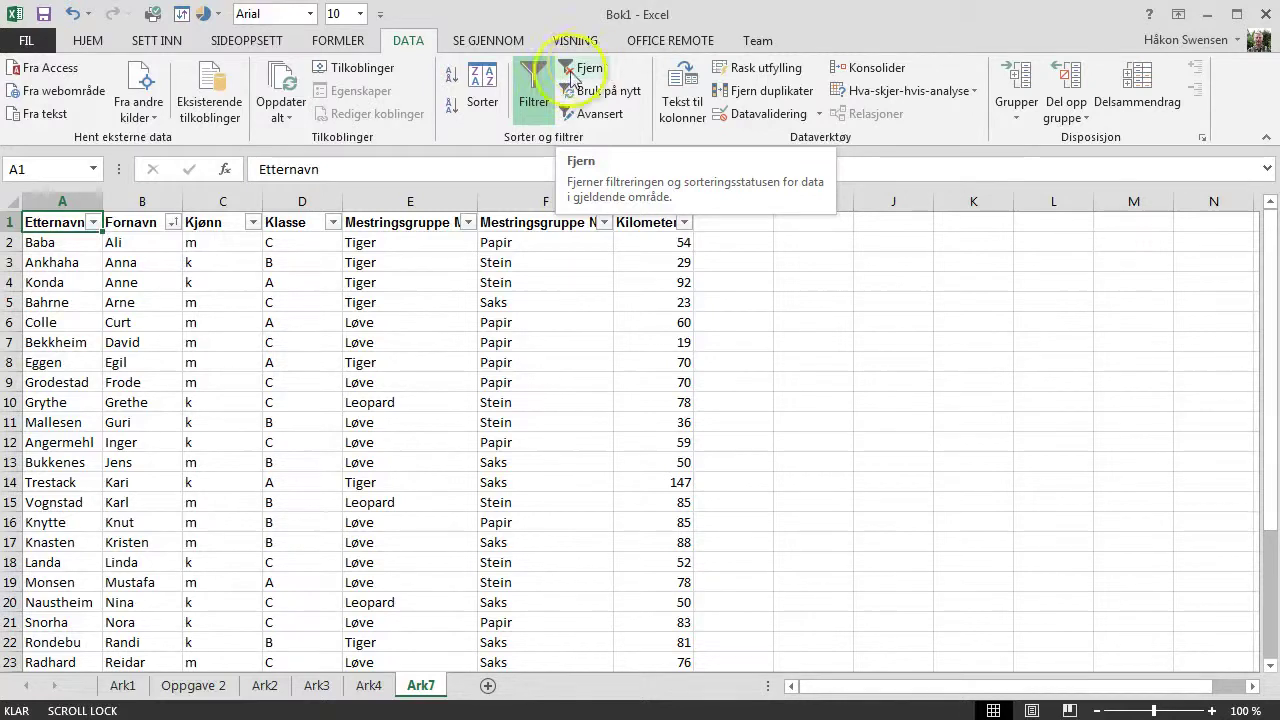
left_click(333, 222)
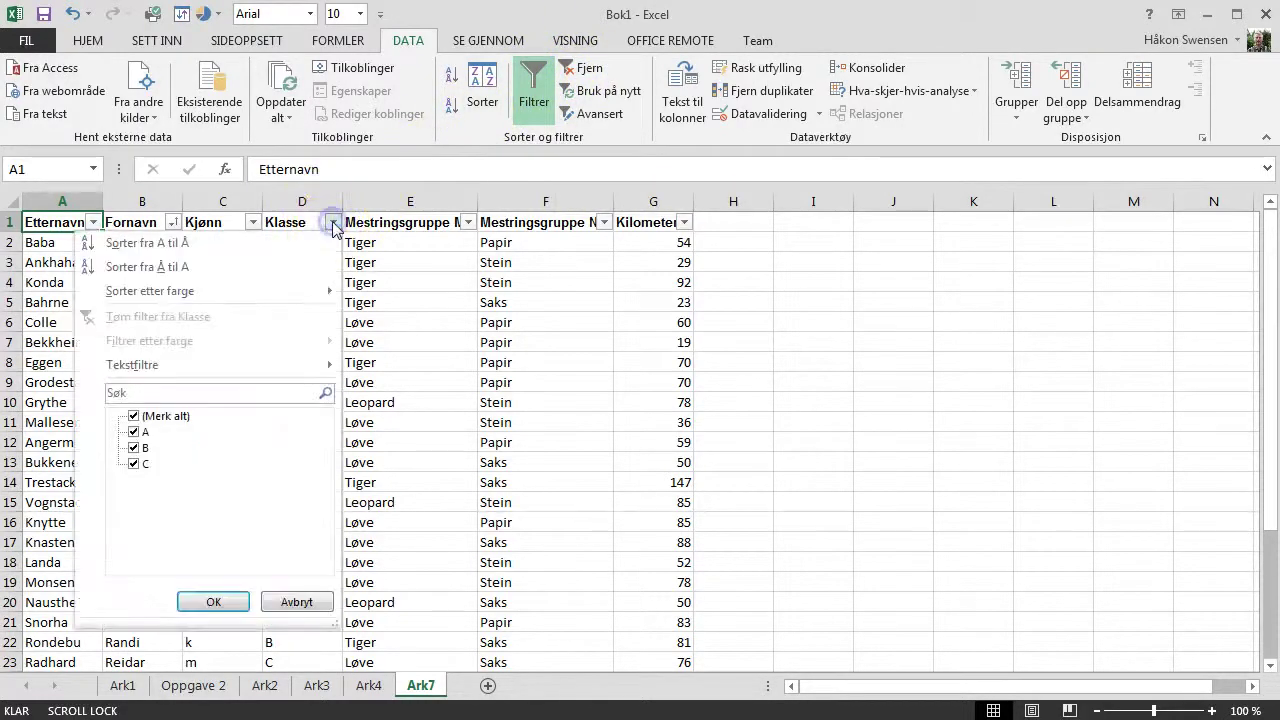
left_click(133, 448)
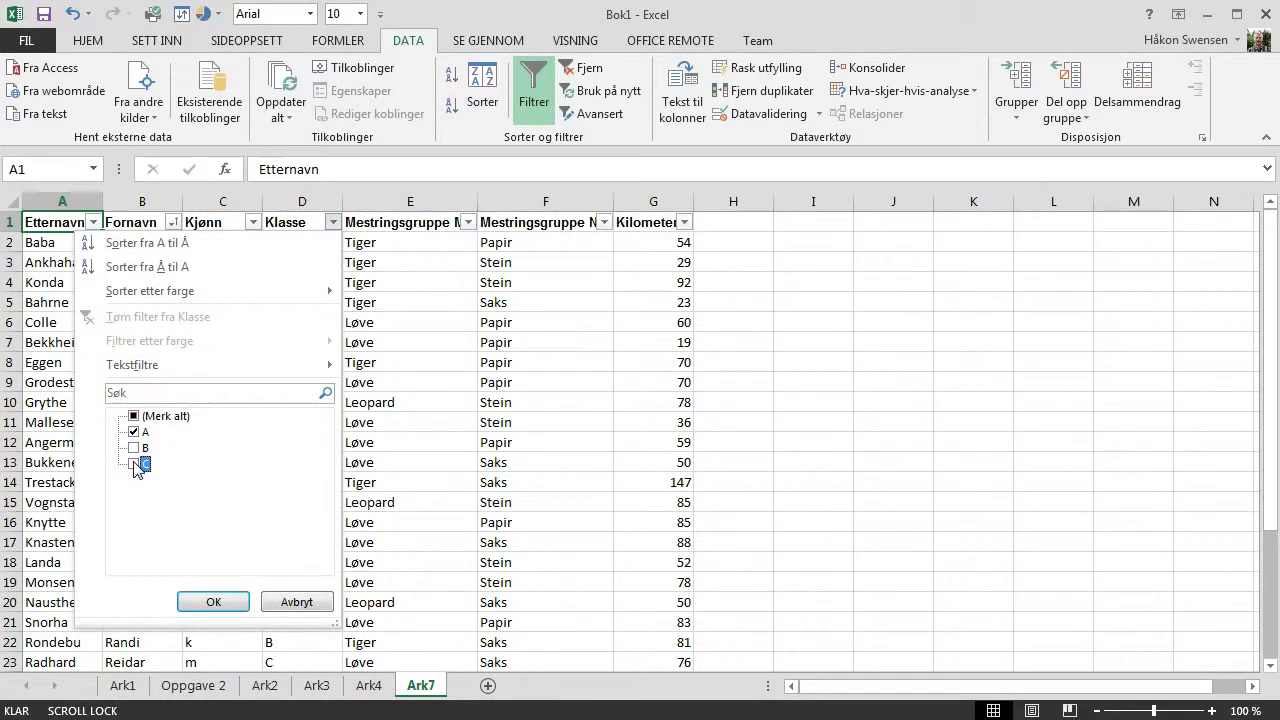
left_click(208, 603)
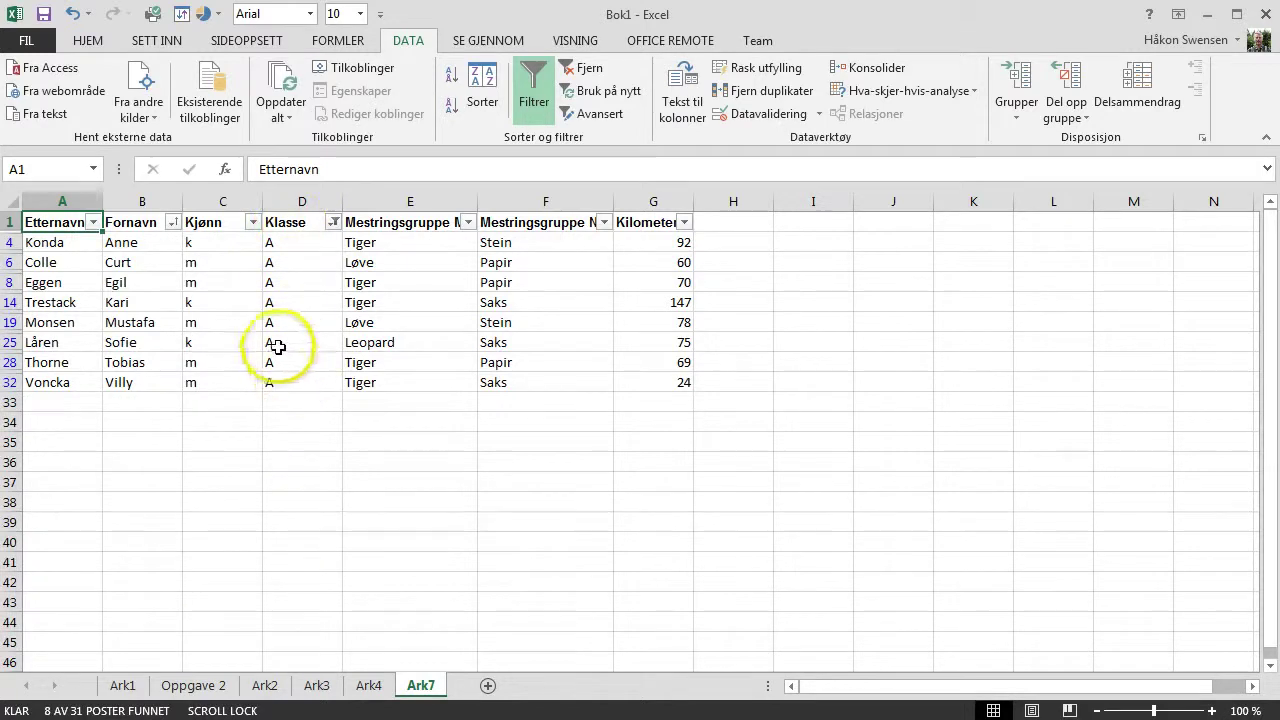
left_click(605, 223)
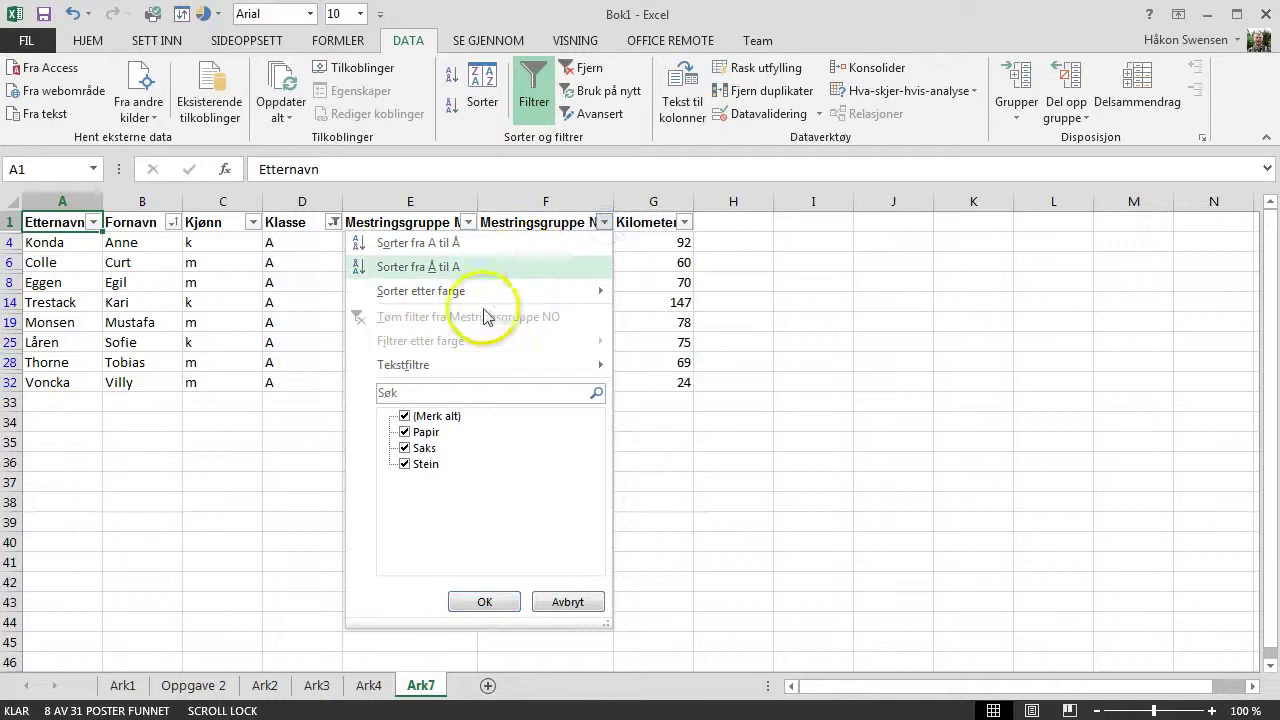
left_click(404, 448)
left_click(405, 465)
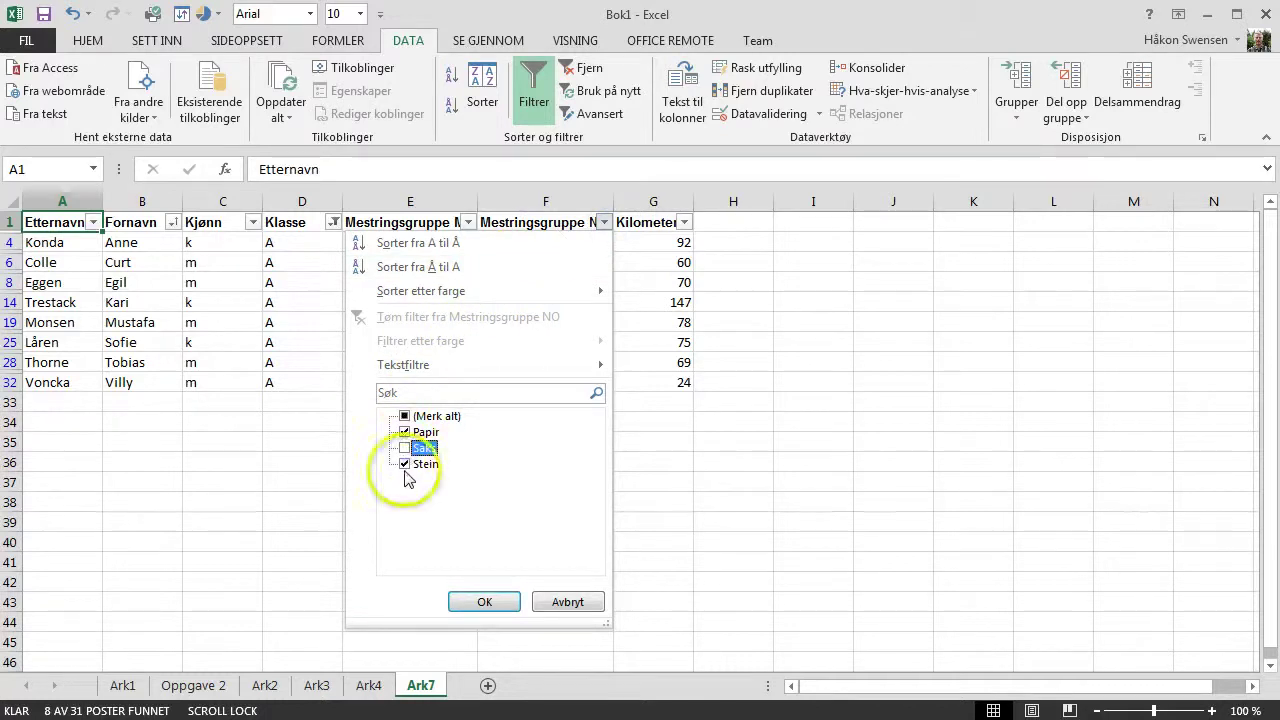
left_click(462, 600)
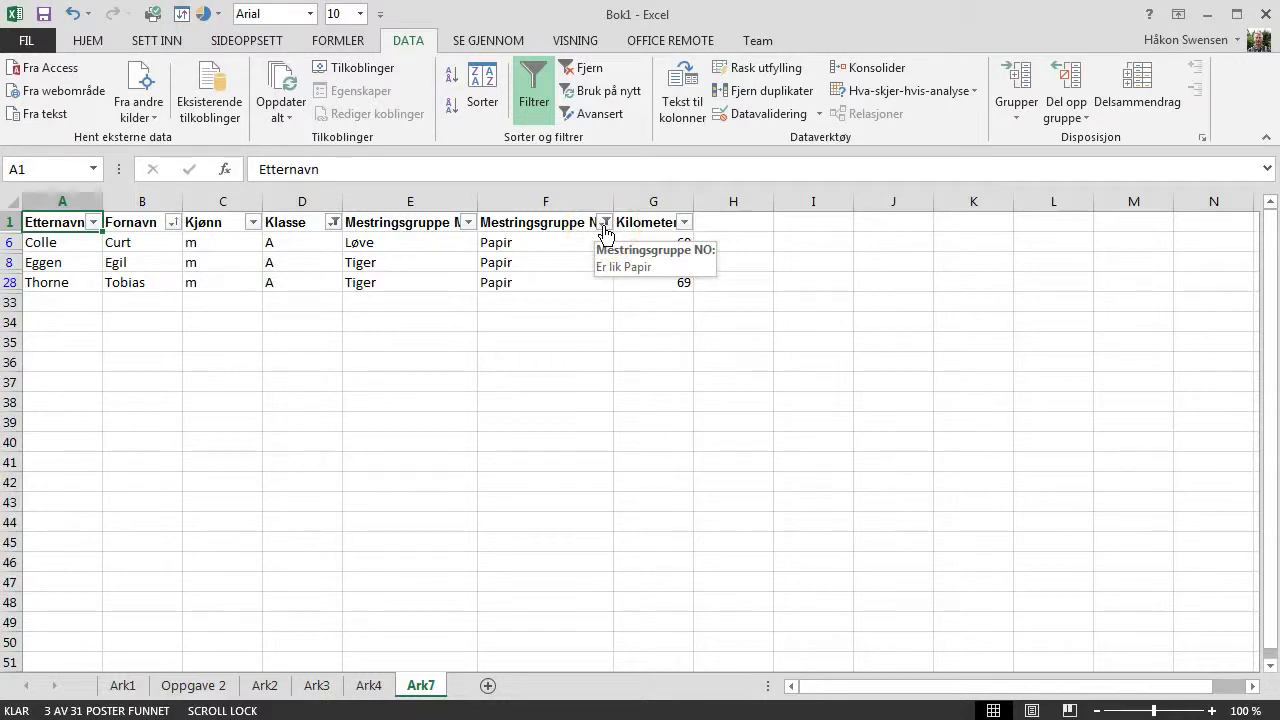
left_click(590, 68)
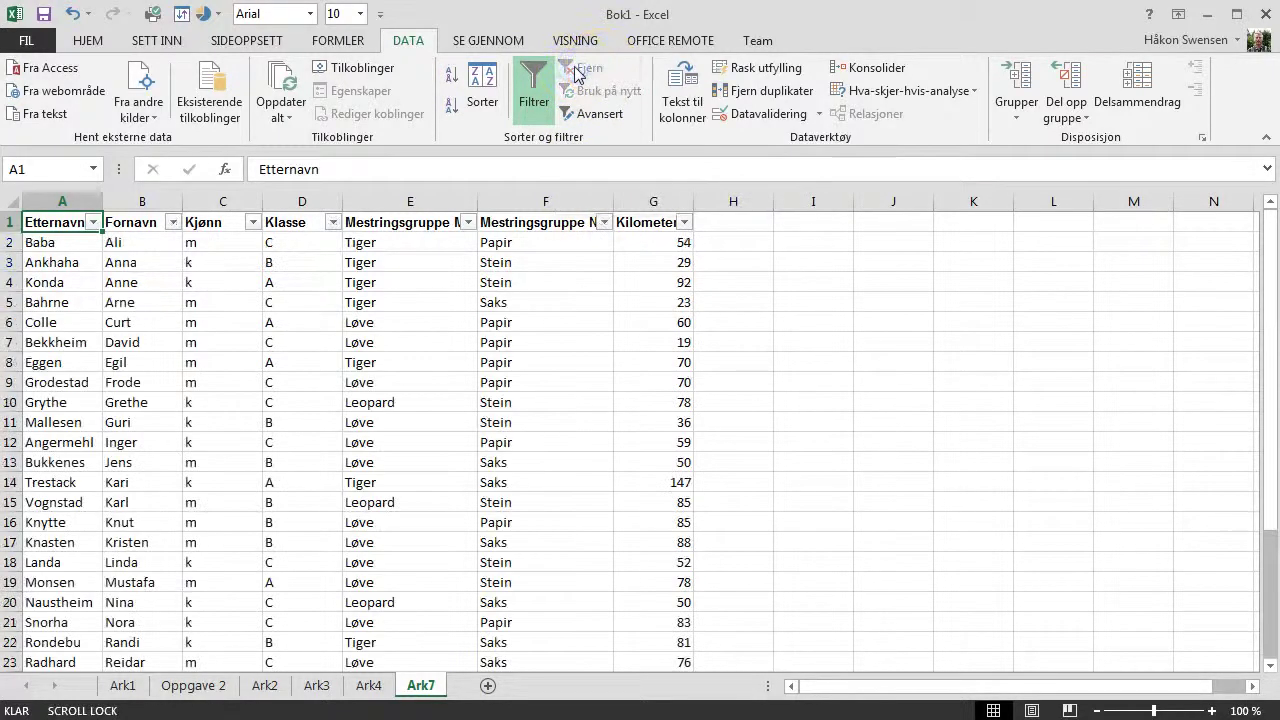
scroll(546, 287, "down", 1)
scroll(546, 287, "down", 2)
scroll(546, 287, "down", 1)
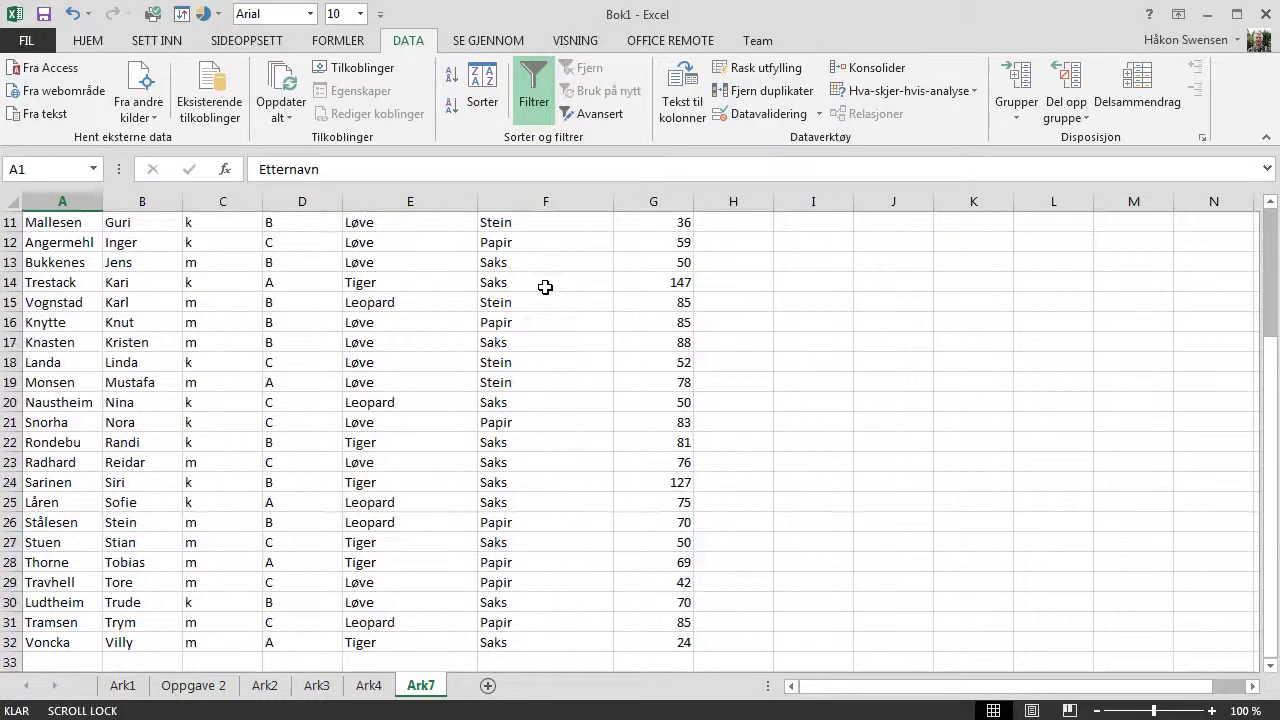
scroll(545, 287, "down", 1)
scroll(545, 287, "up", 2)
scroll(545, 287, "up", 2)
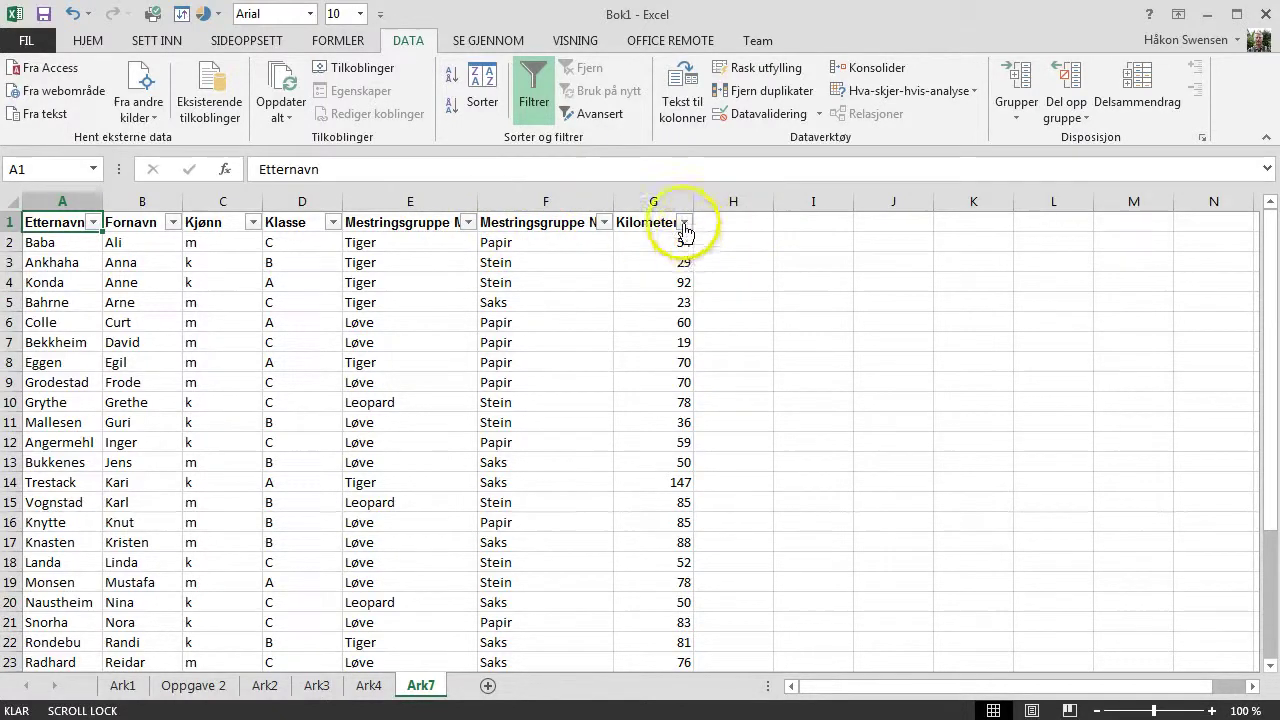
Step: Apply a Kilometer number filter showing only values greater than 50
left_click(685, 222)
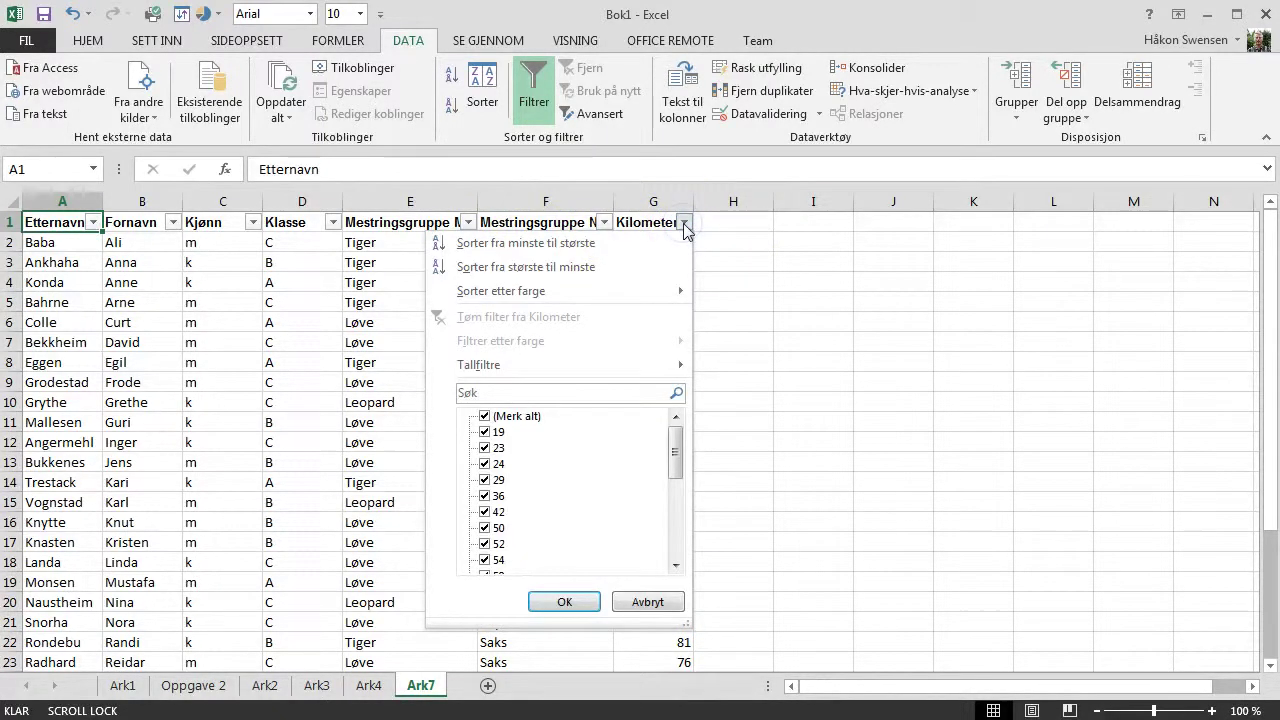
left_click(578, 372)
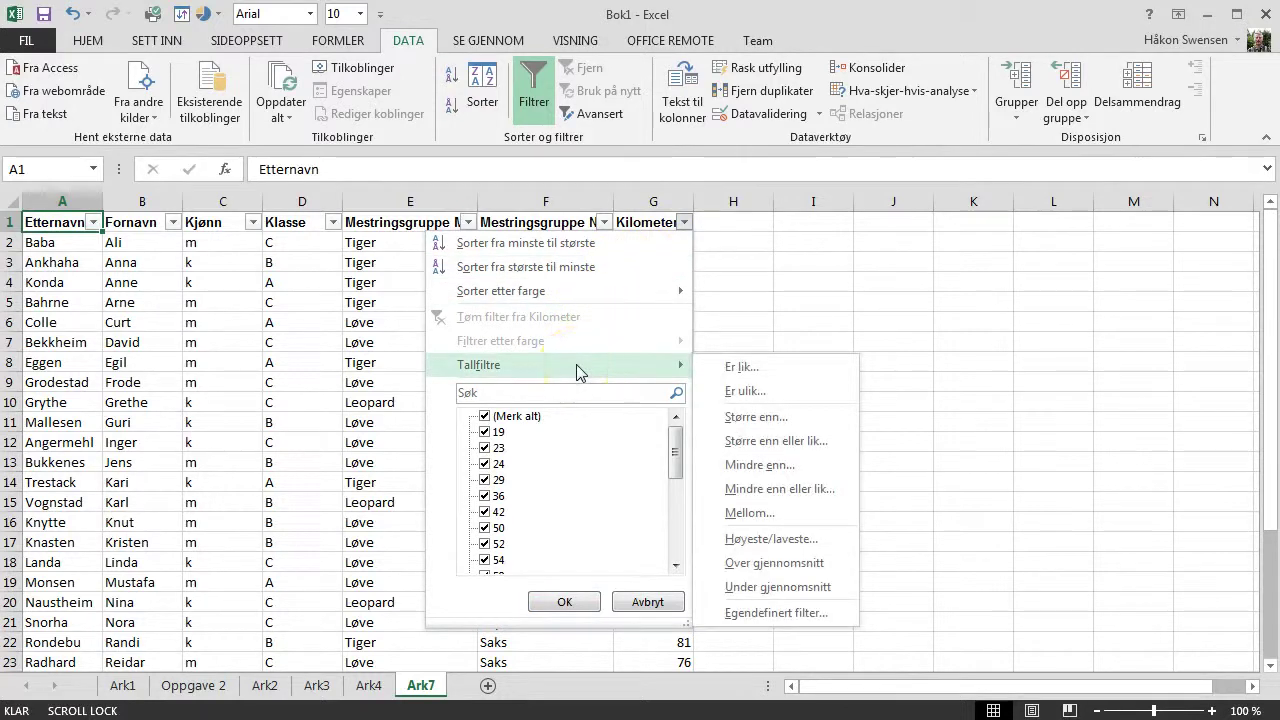
left_click(750, 420)
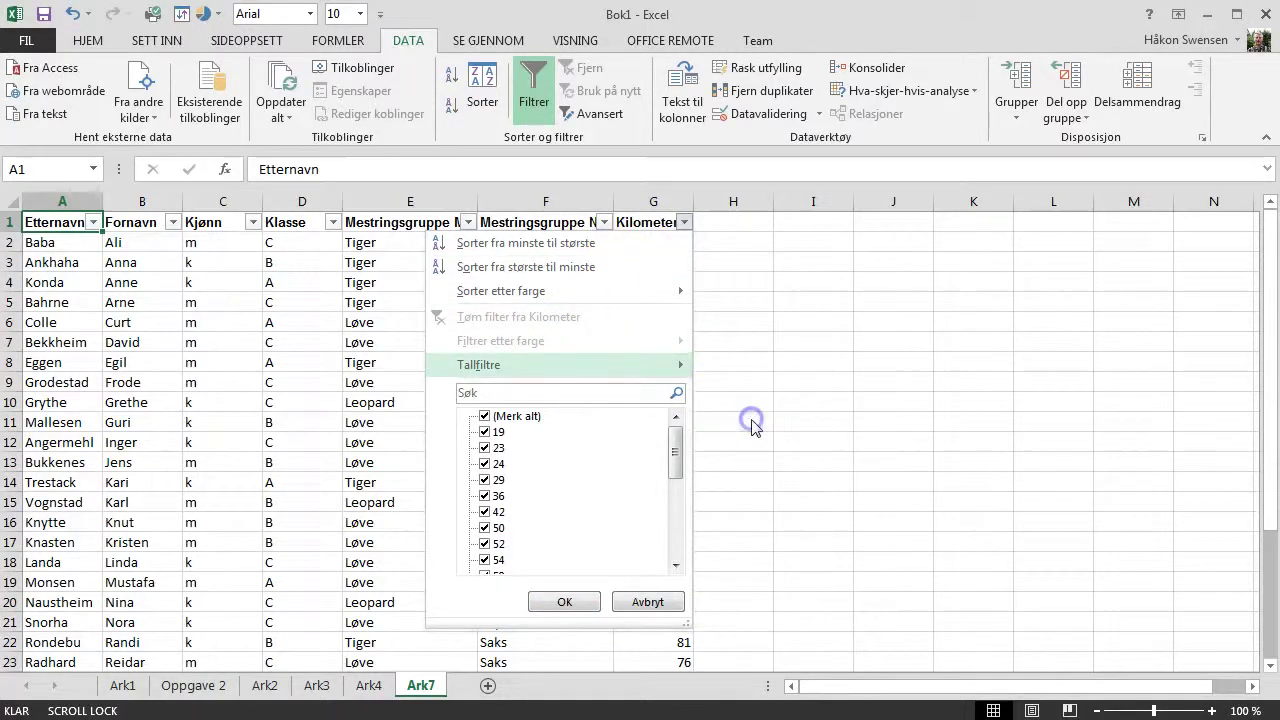
left_click_drag(808, 260, 959, 246)
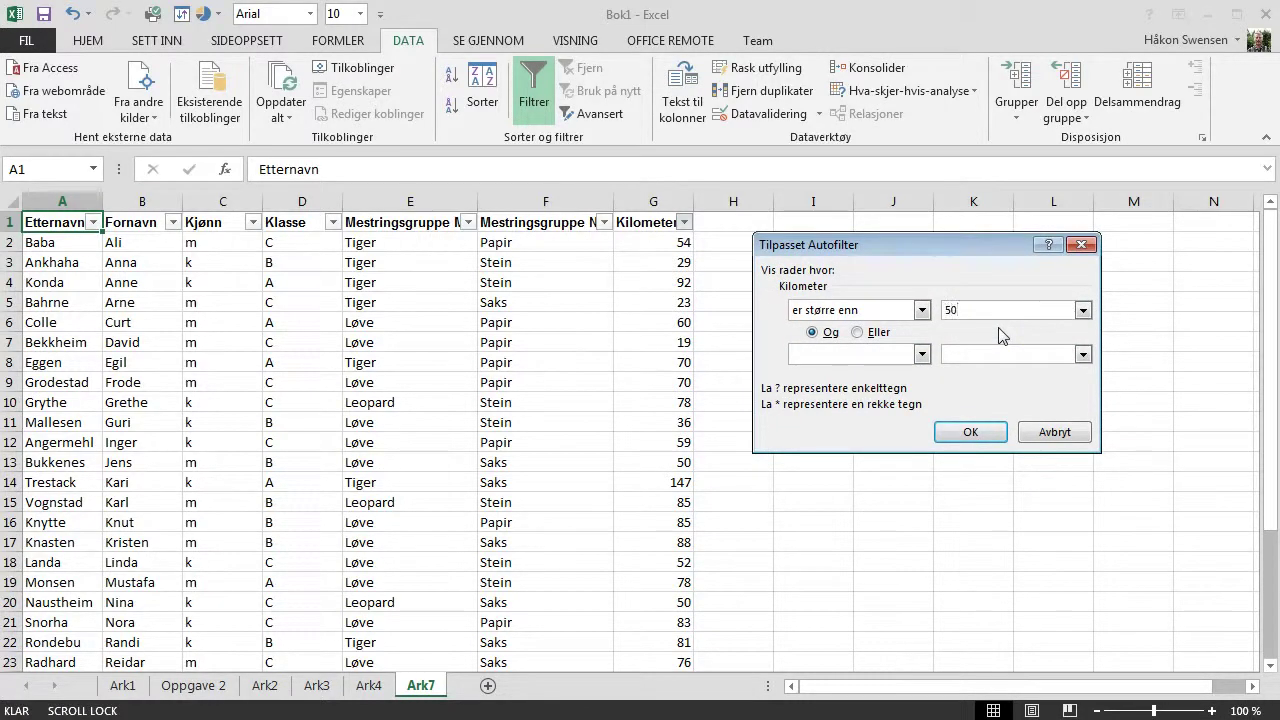
left_click(958, 434)
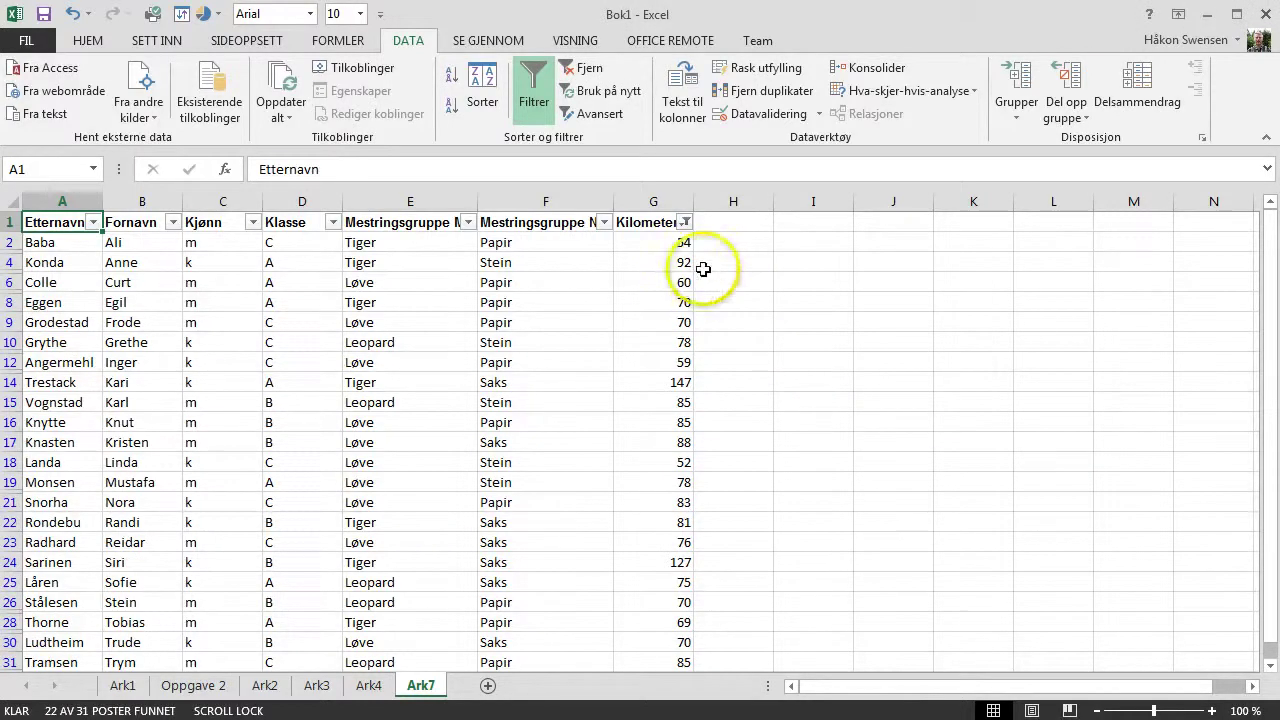
scroll(686, 247, "down", 1)
scroll(663, 366, "down", 1)
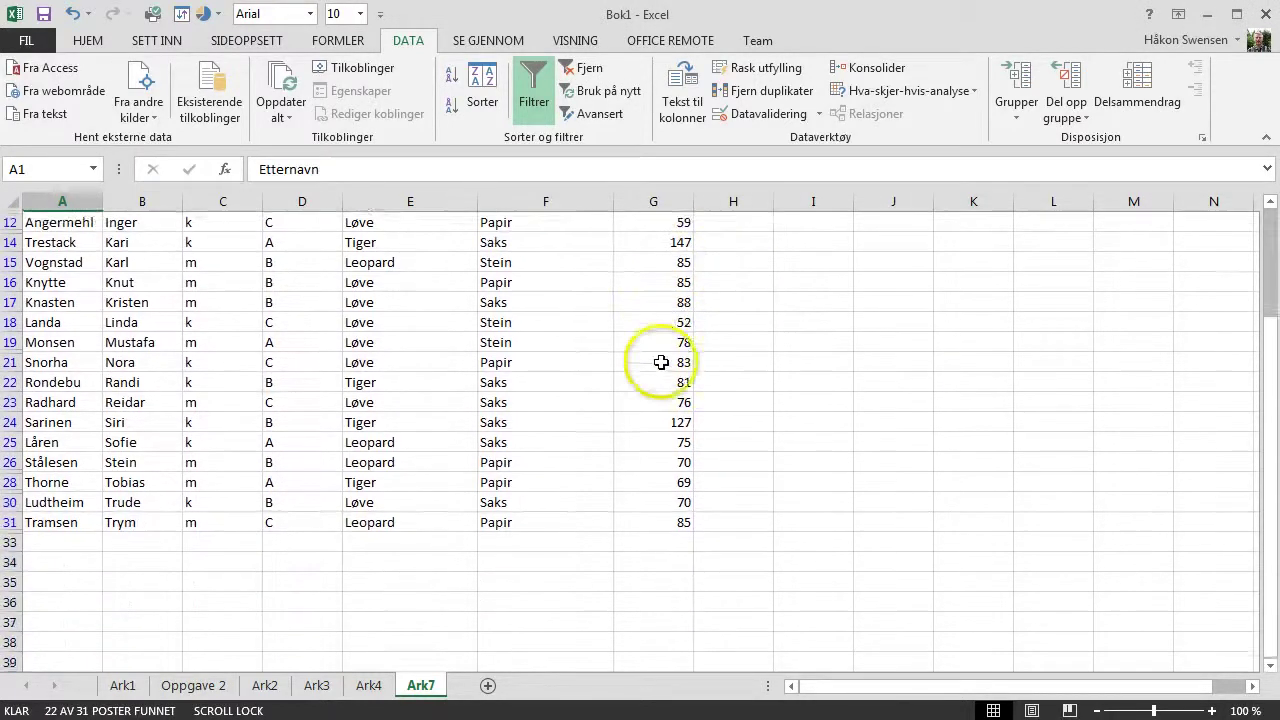
scroll(658, 371, "up", 2)
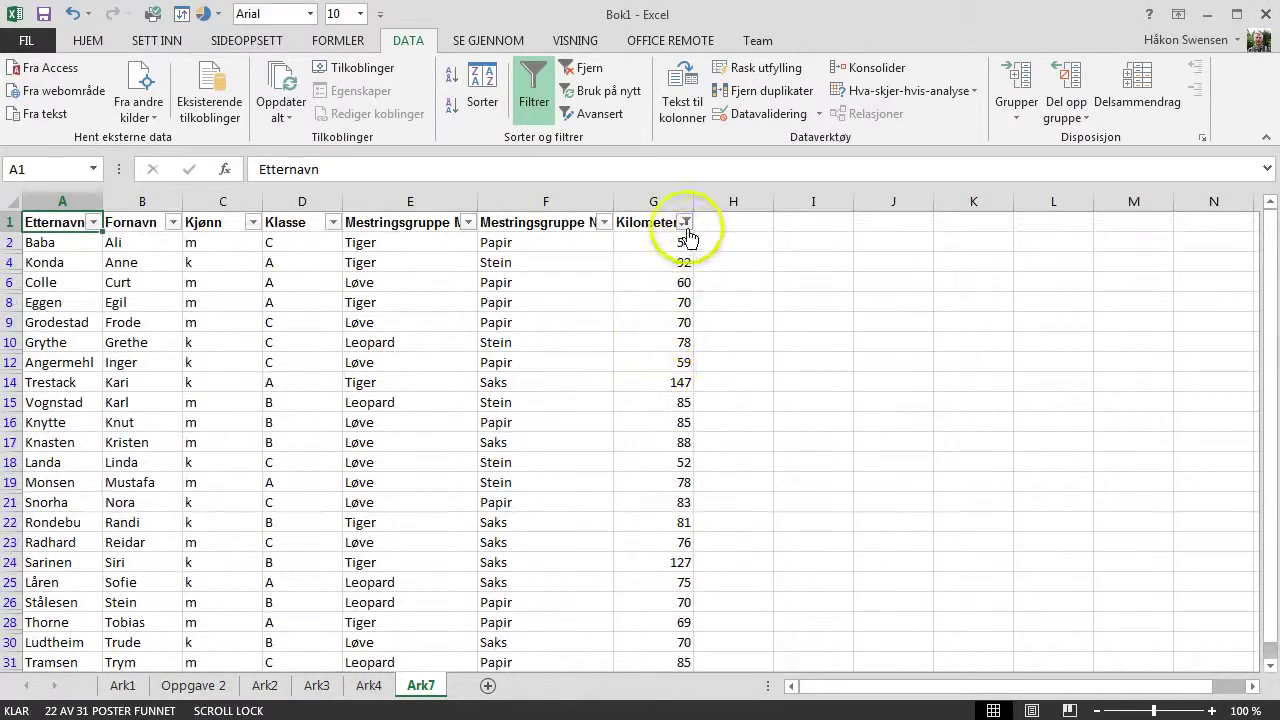
Step: Change the Kilometer condition to 'er mindre enn' 50, leaving six students shown
left_click(684, 222)
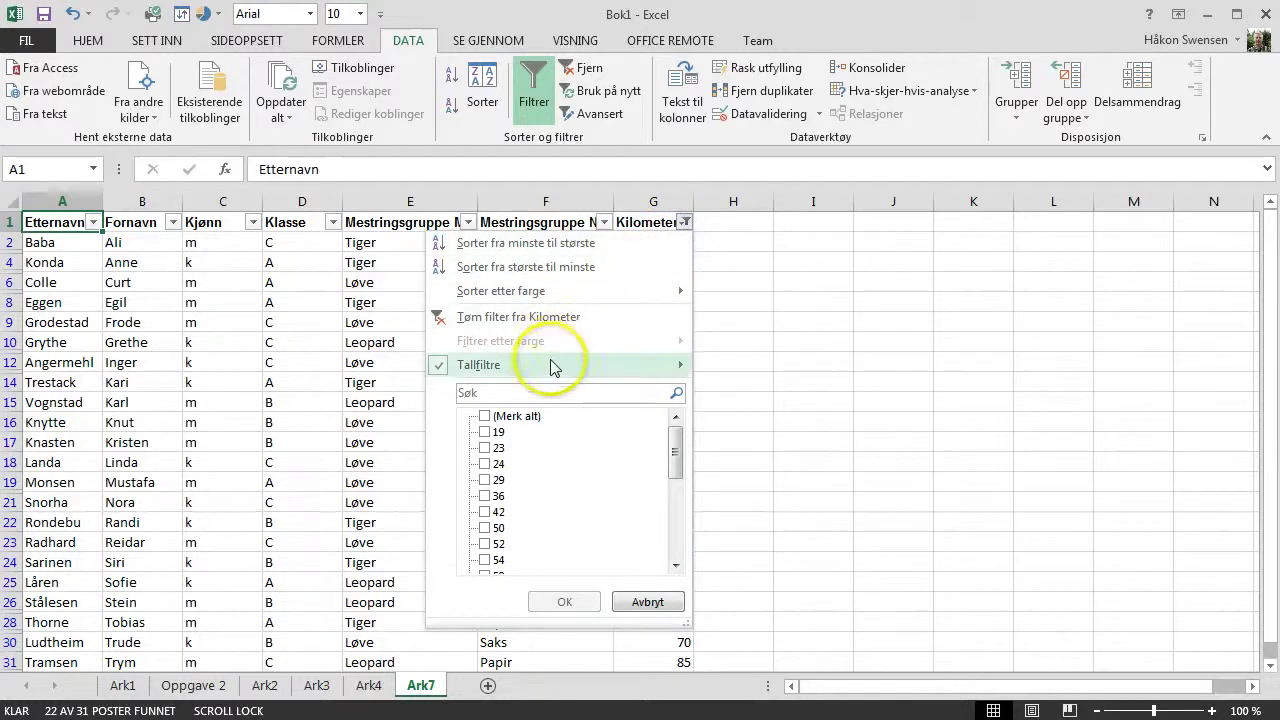
mouse_move(520, 365)
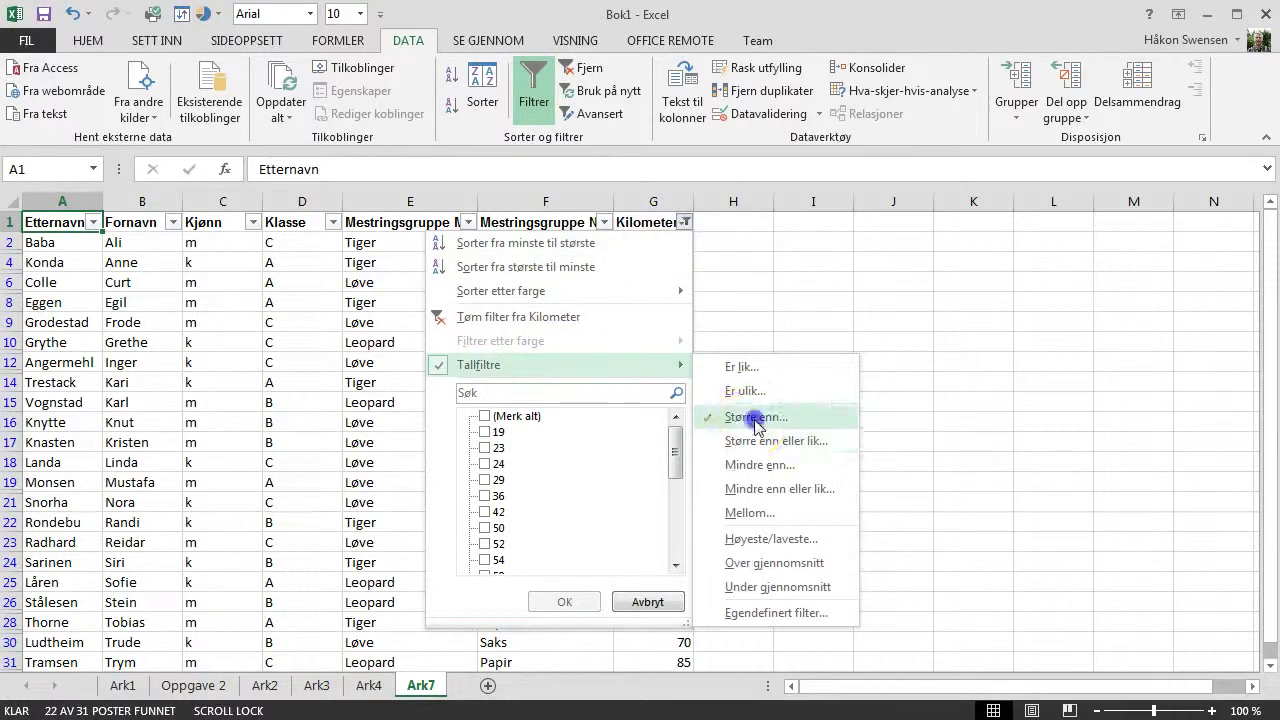
left_click(755, 417)
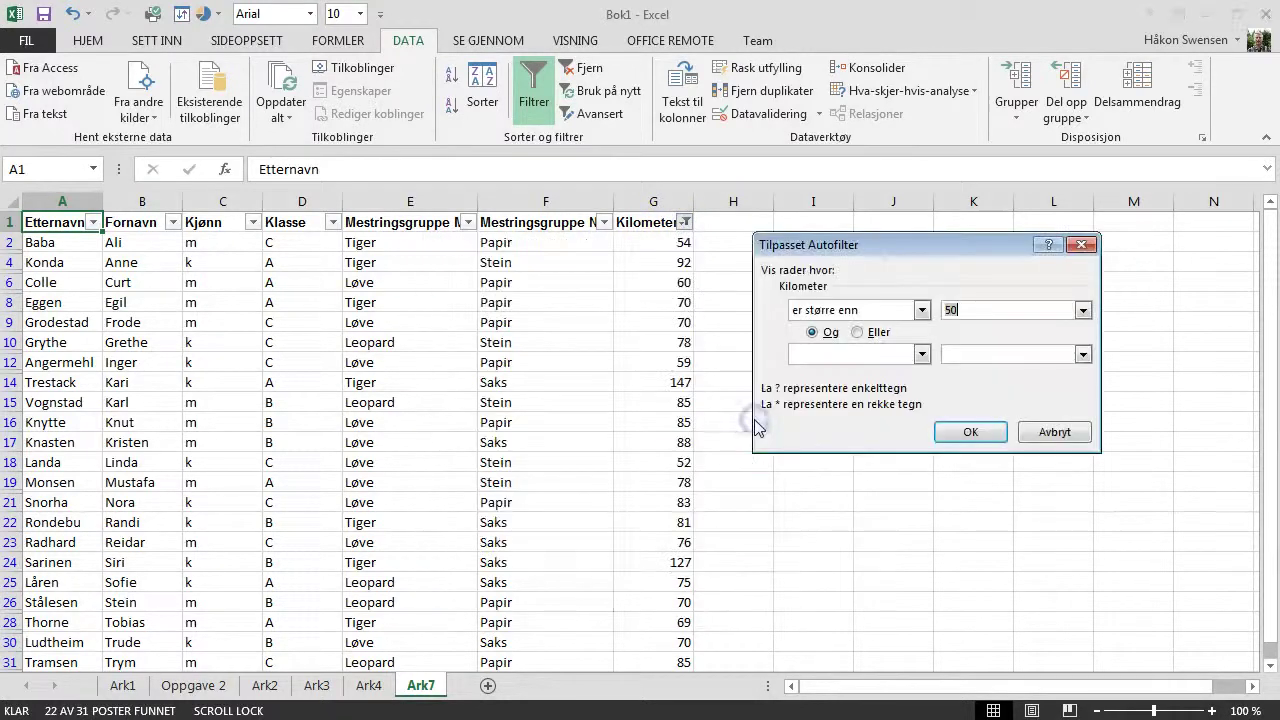
left_click(922, 311)
left_click(886, 373)
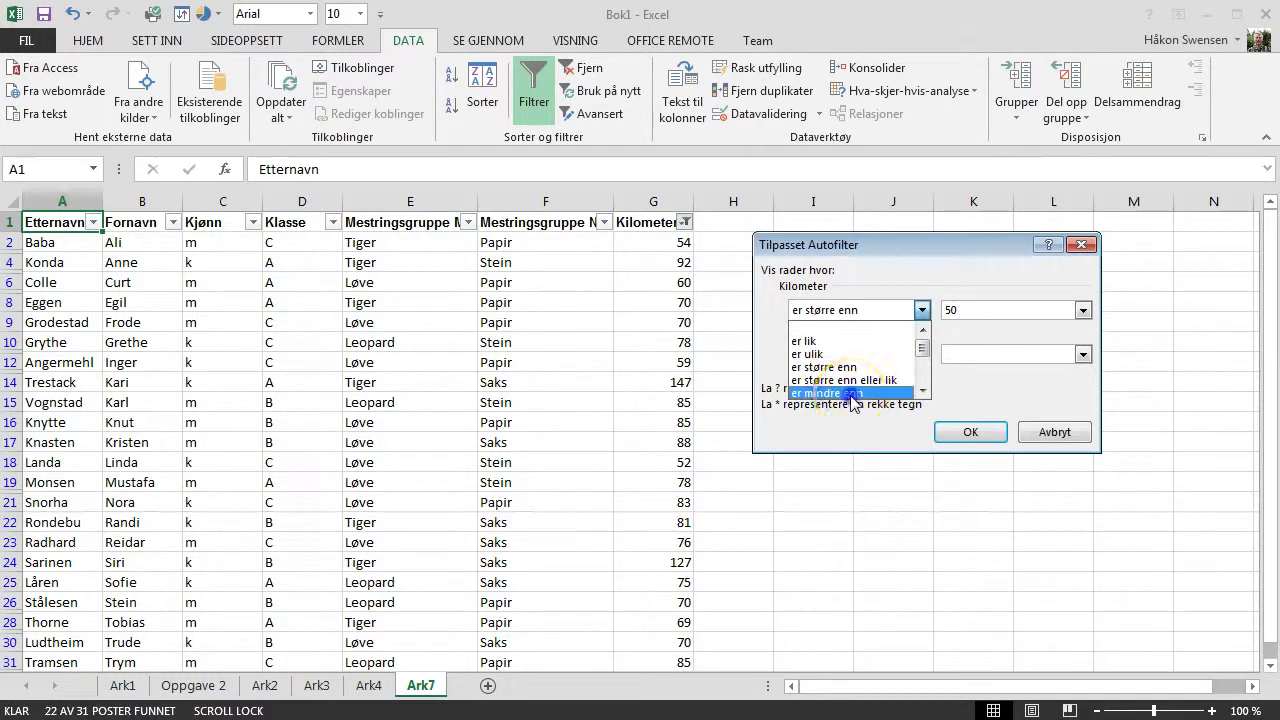
left_click(852, 394)
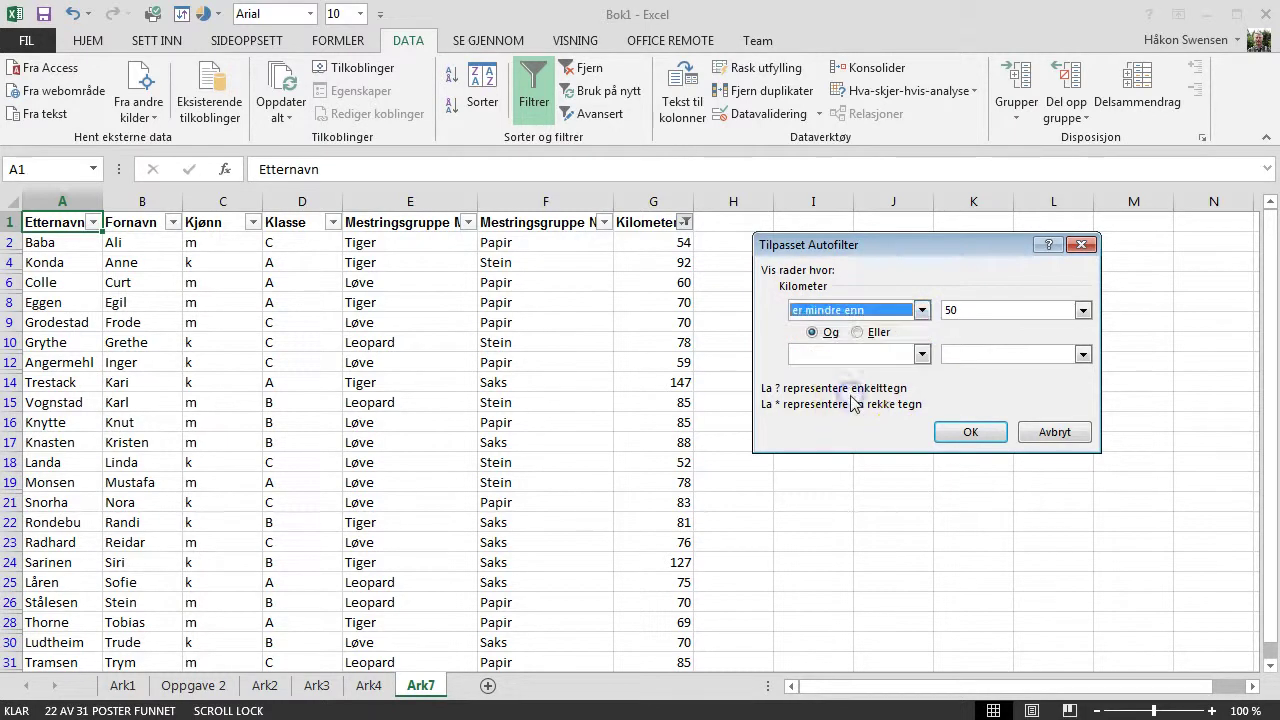
left_click(966, 432)
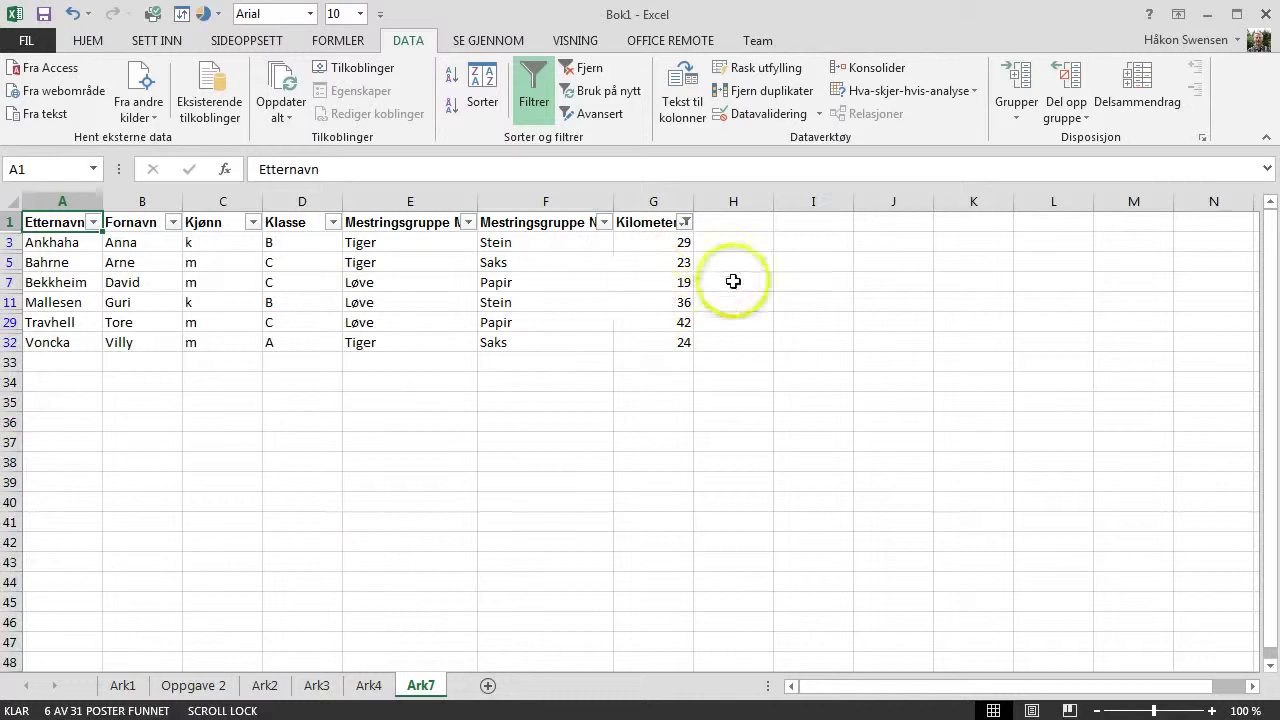
Step: Filter Kilometer to greater than 50 and less than 100, showing 20 of 31 students
left_click(686, 222)
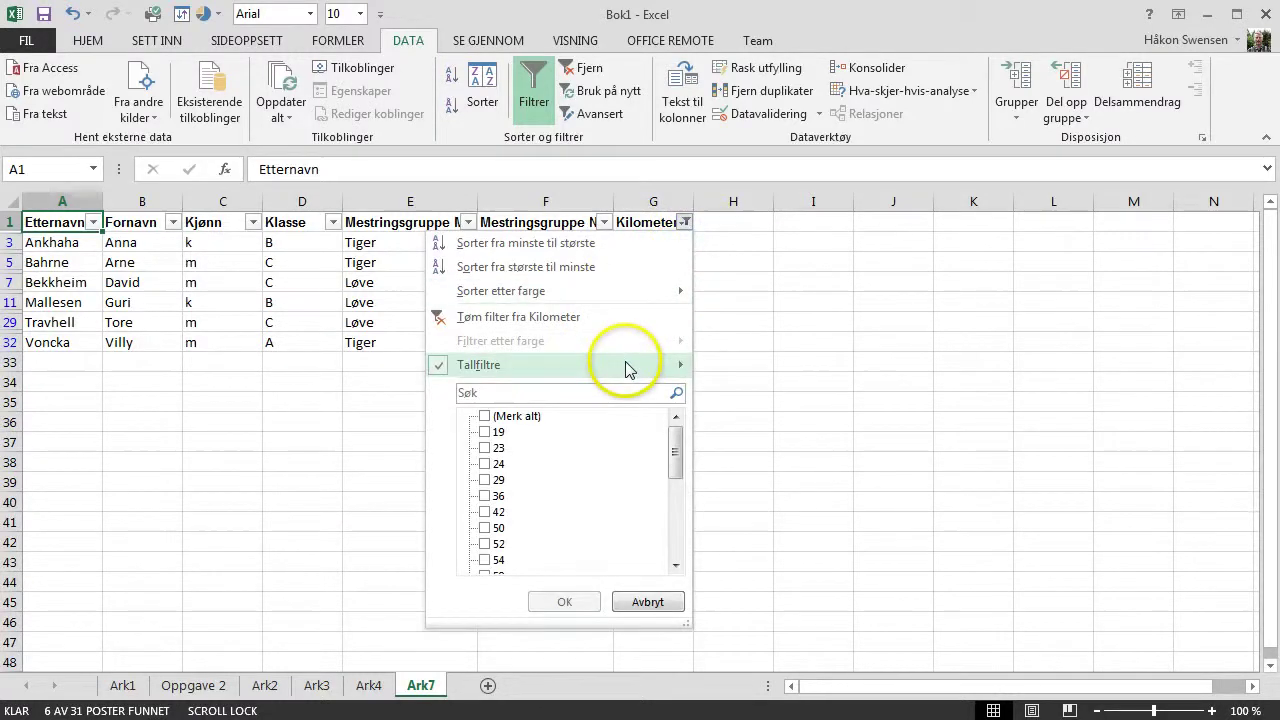
mouse_move(480, 365)
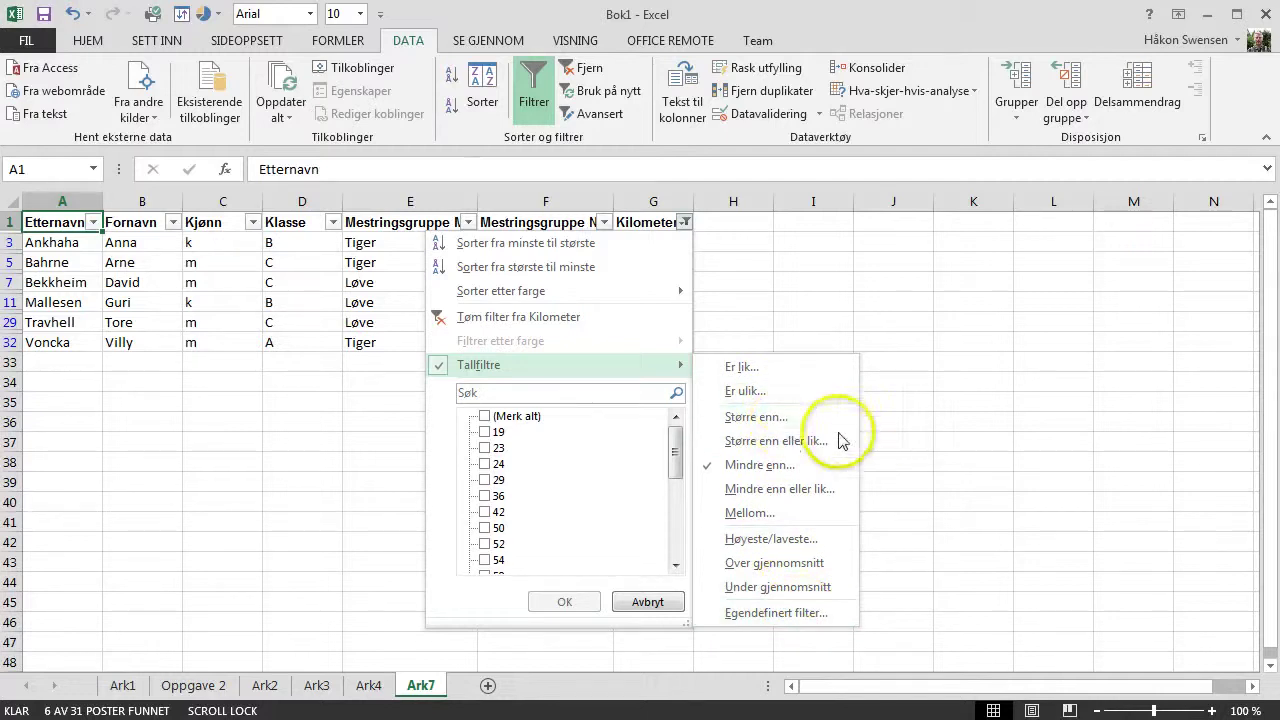
left_click(745, 420)
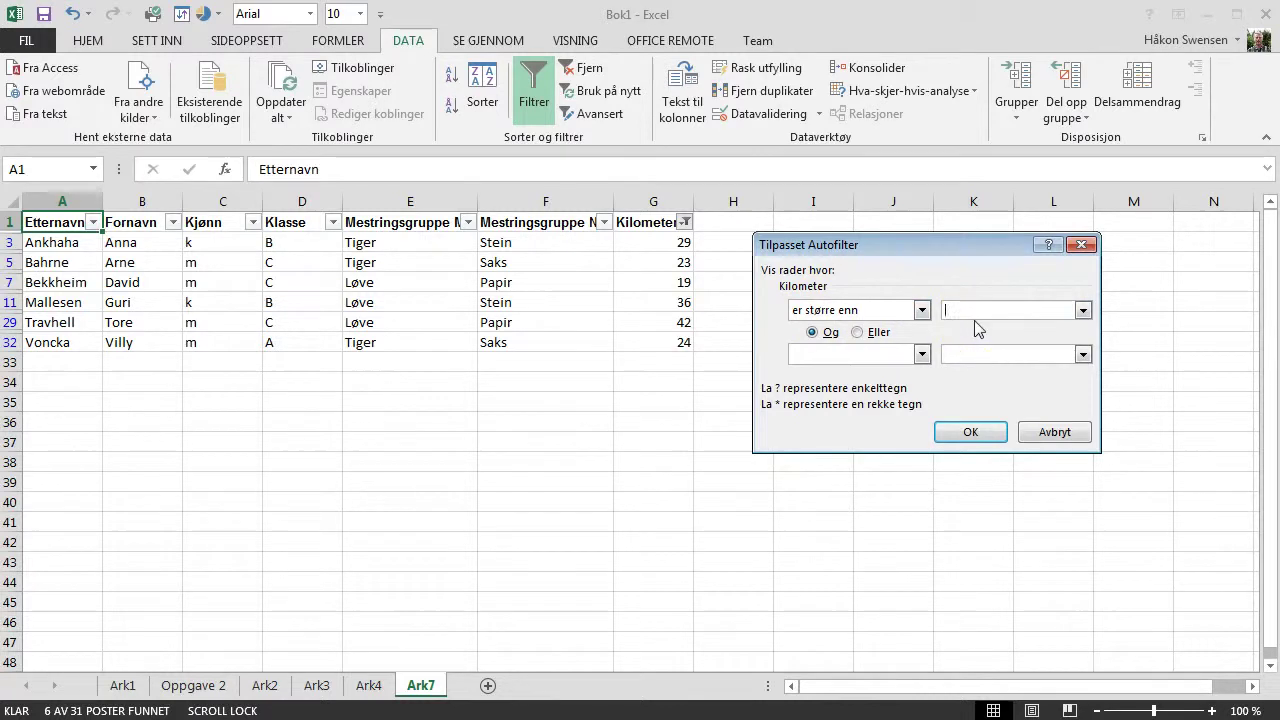
type("5")
type("0")
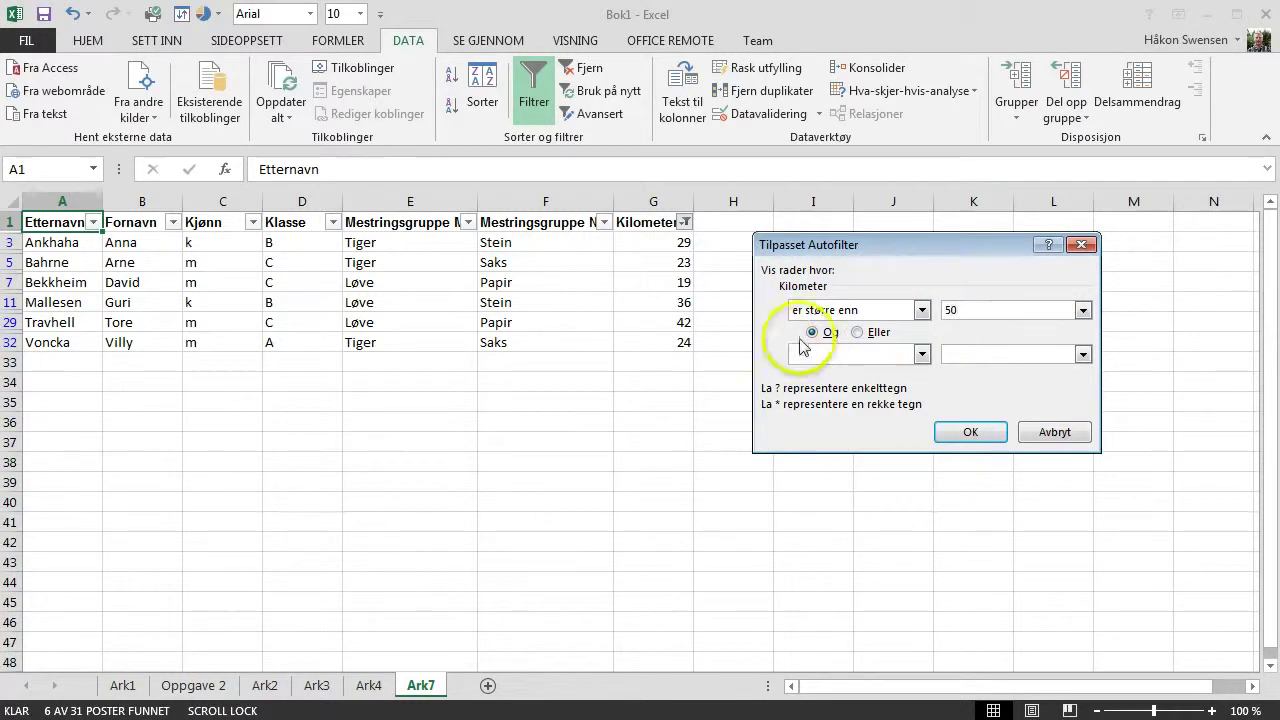
left_click(922, 356)
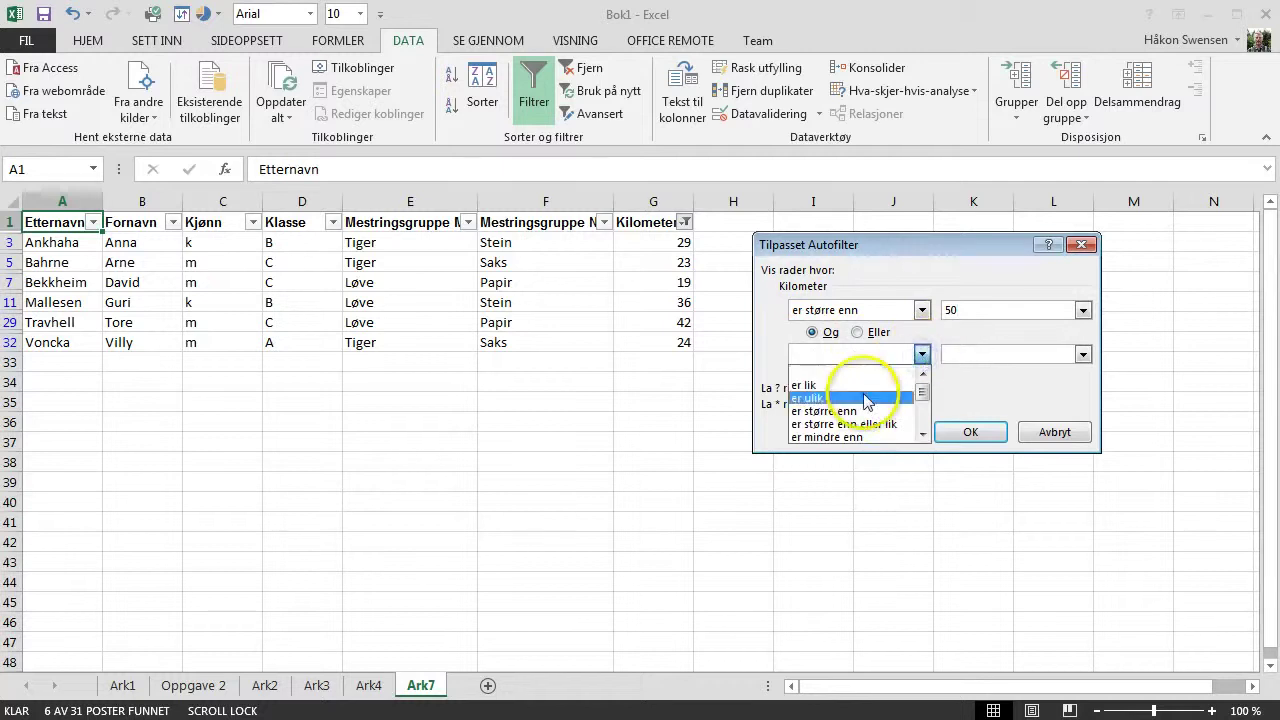
left_click(848, 438)
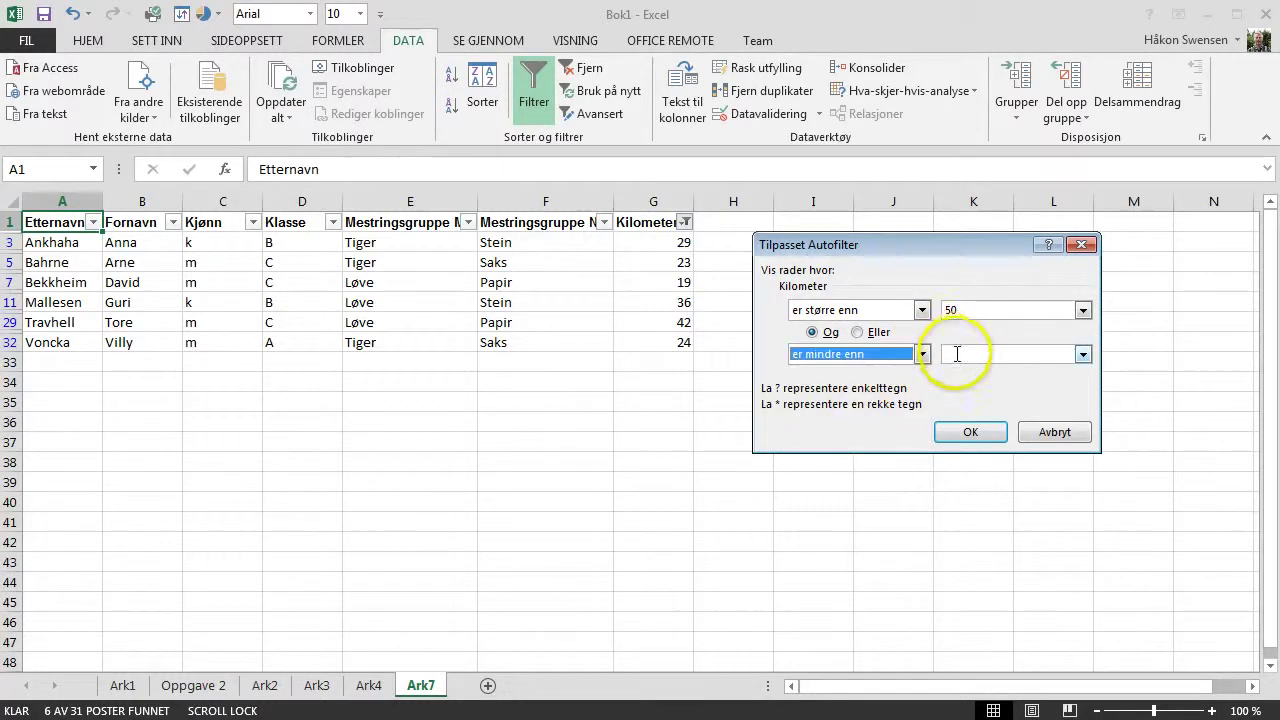
left_click(956, 353)
type("100")
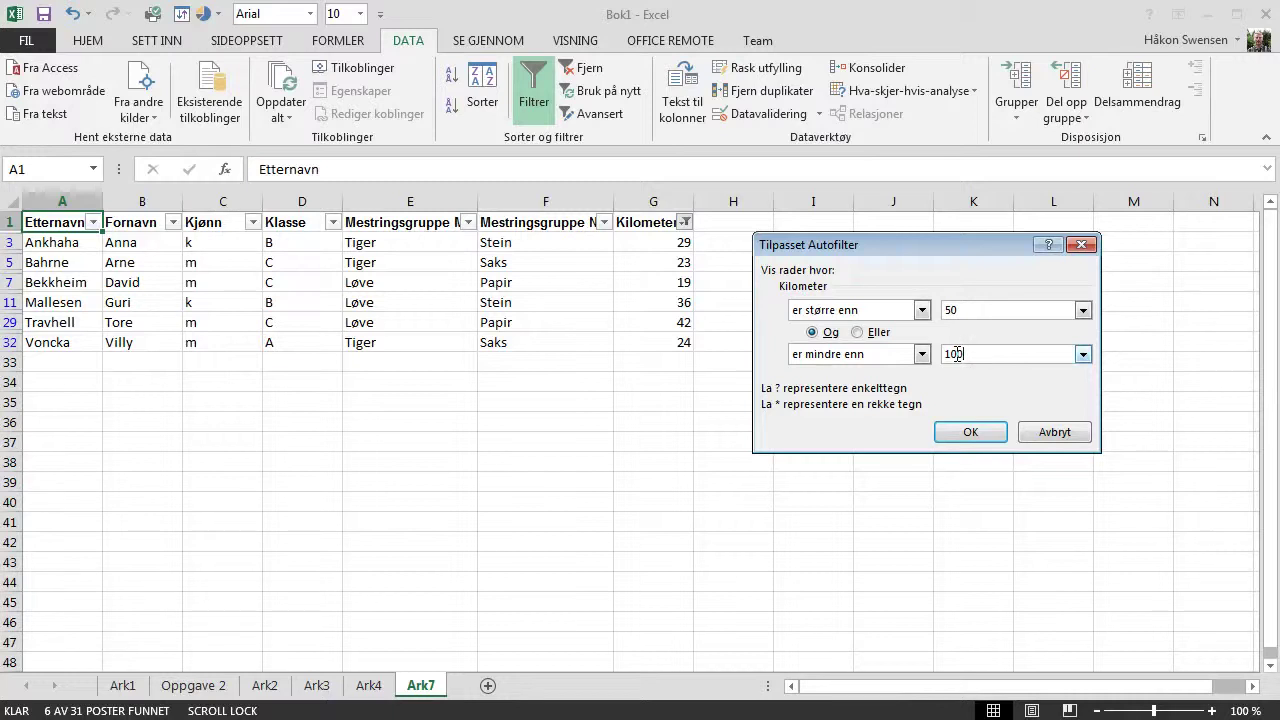
left_click(970, 432)
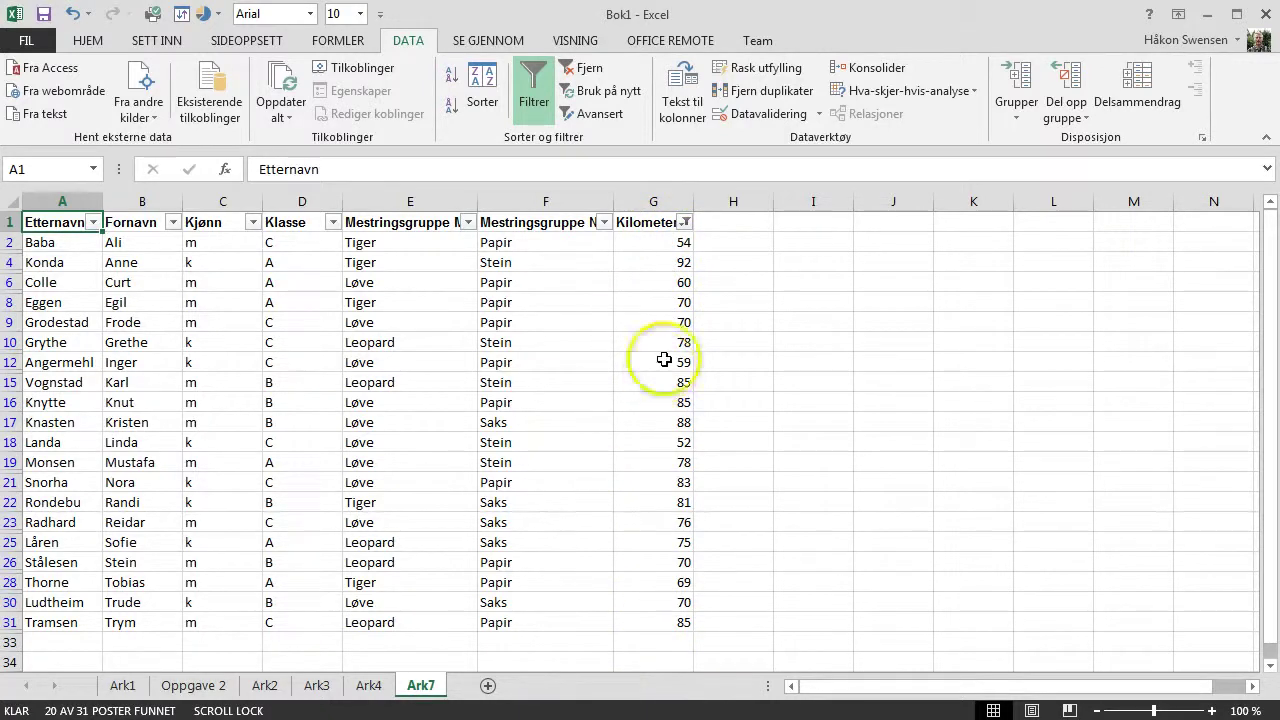
Step: Clear the Kilometer filter with Data > Fjern and select cell A2
left_click(585, 72)
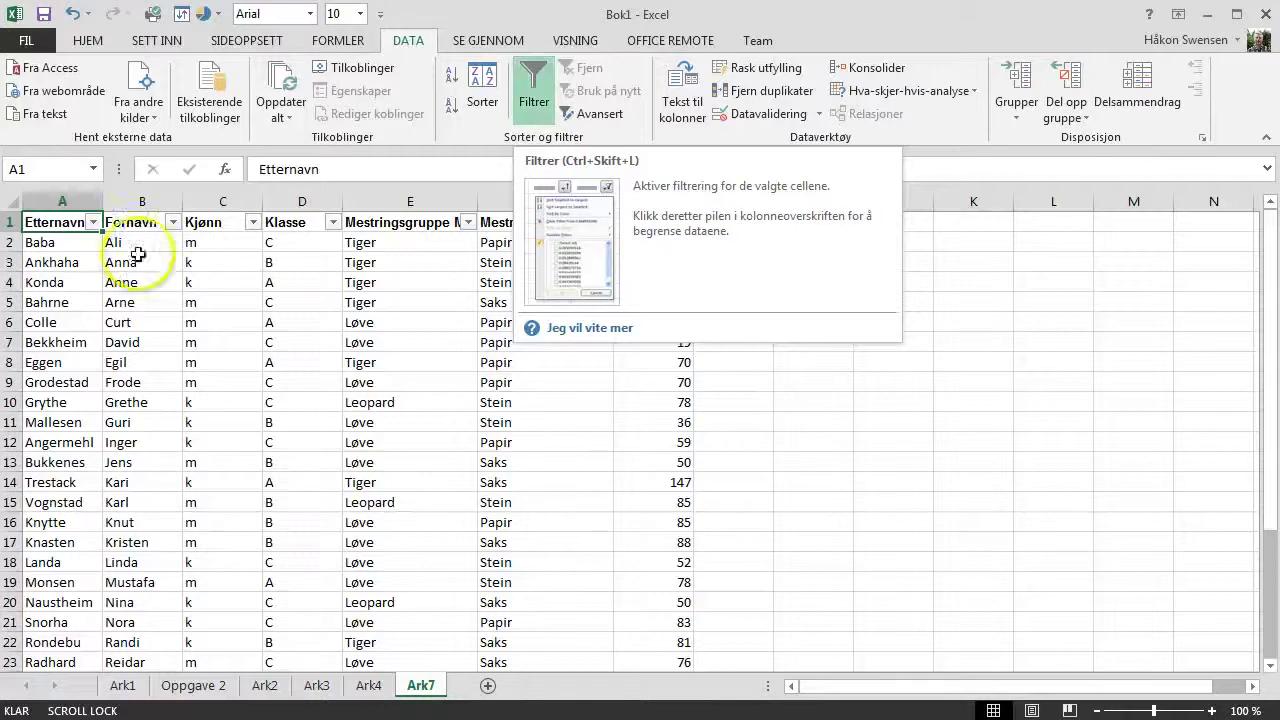
left_click(57, 242)
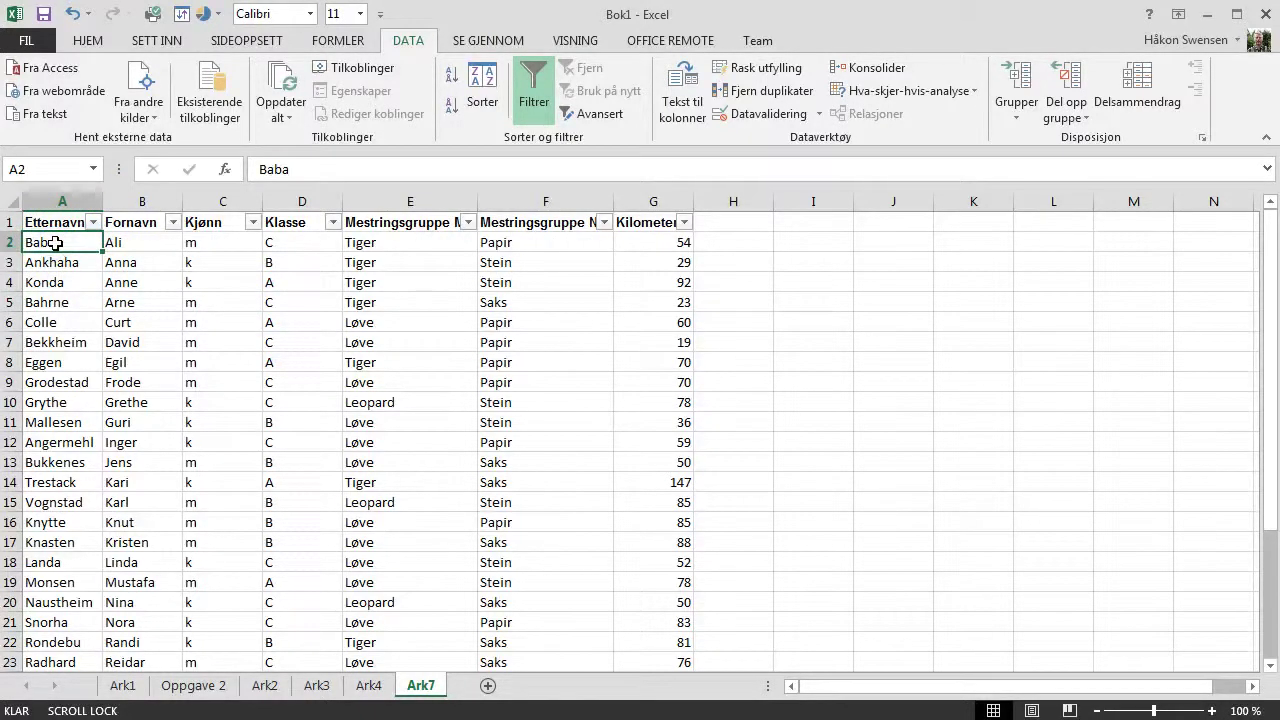